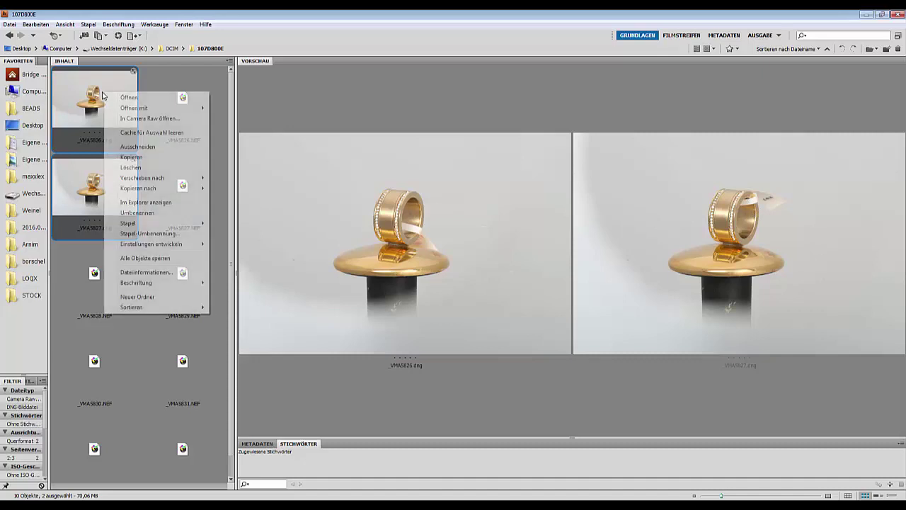
- Open both selected DNG ring photos in Adobe Photoshop CS5.1, correcting their white balance together in Camera Raw
mouse_move(130, 110)
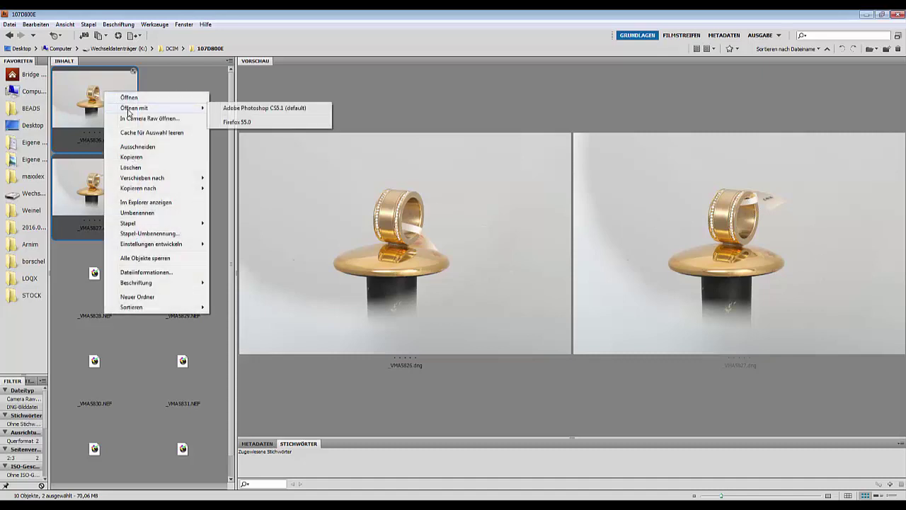
click(262, 109)
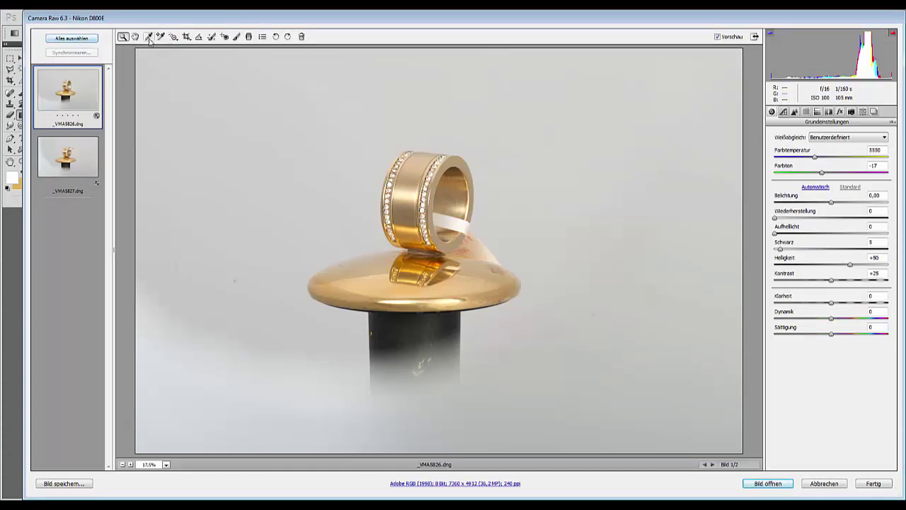
click(80, 38)
click(148, 38)
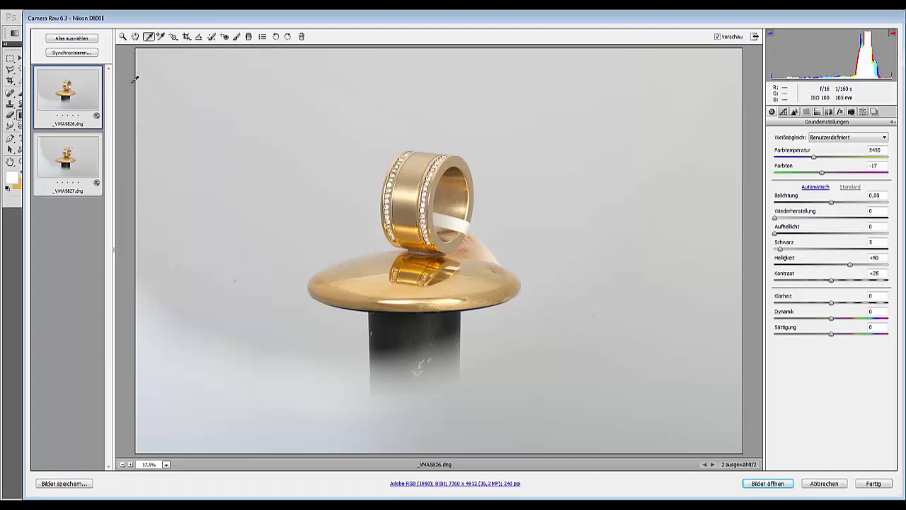
click(766, 484)
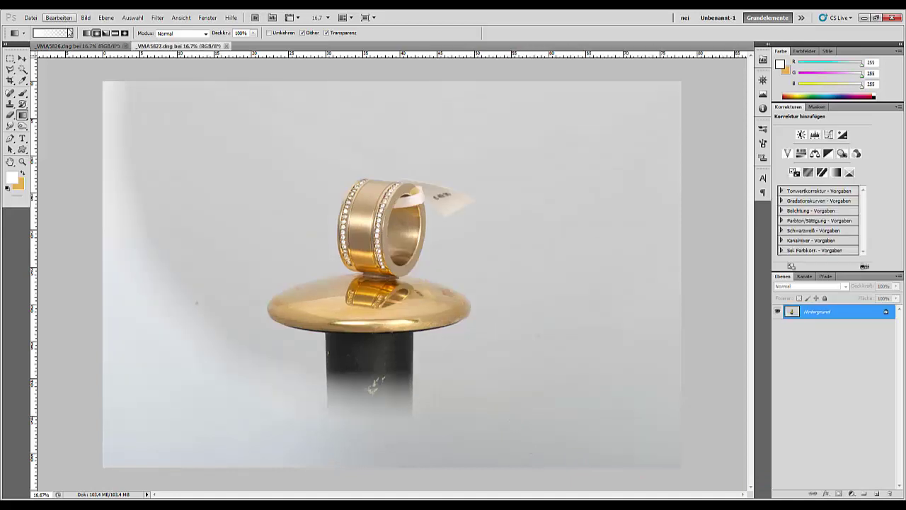
- Load the open files _VMA5826.dng and _VMA5827.dng as a layer stack with automatic alignment of the source images
click(30, 17)
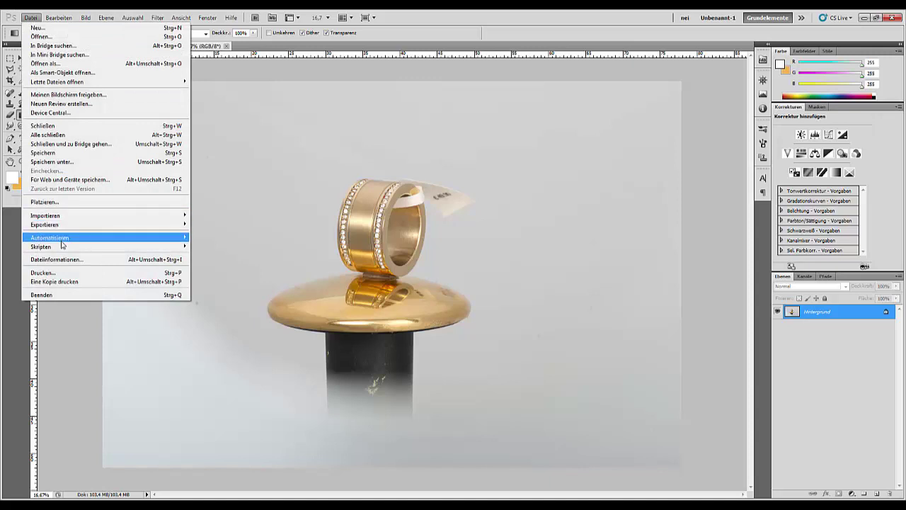
mouse_move(60, 252)
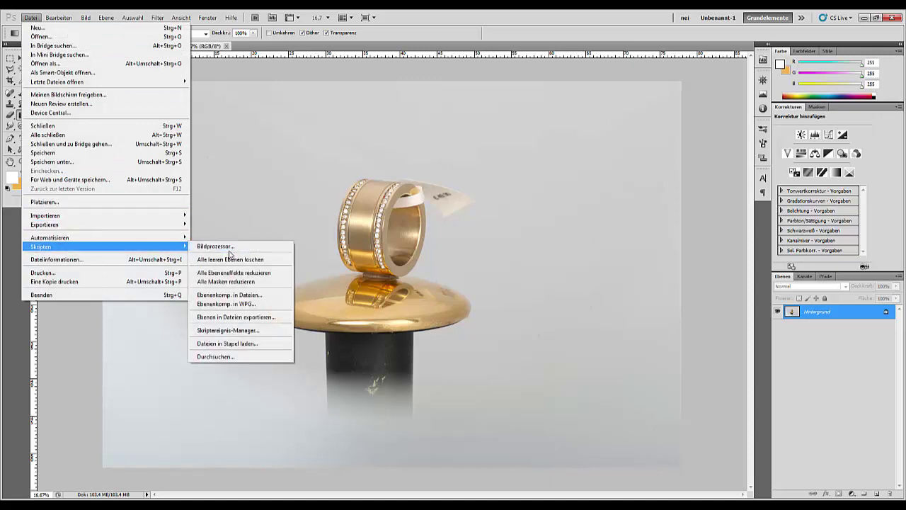
click(230, 344)
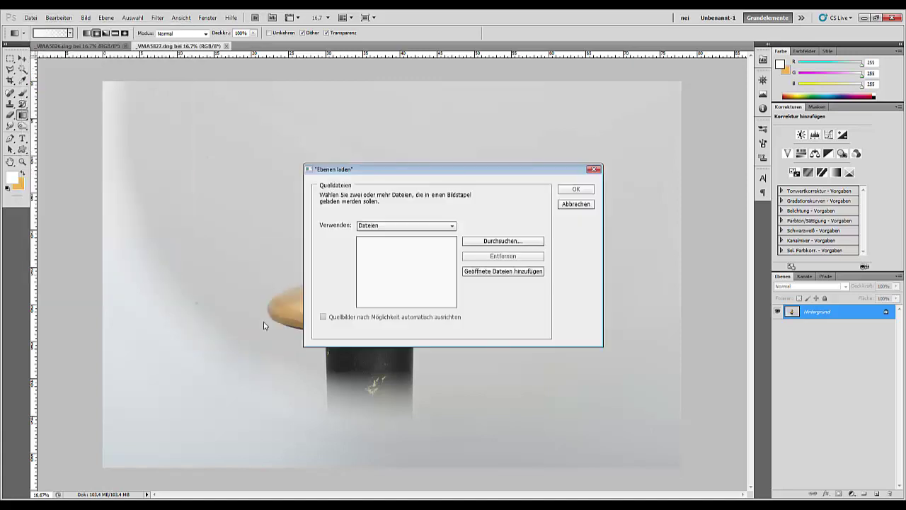
click(487, 273)
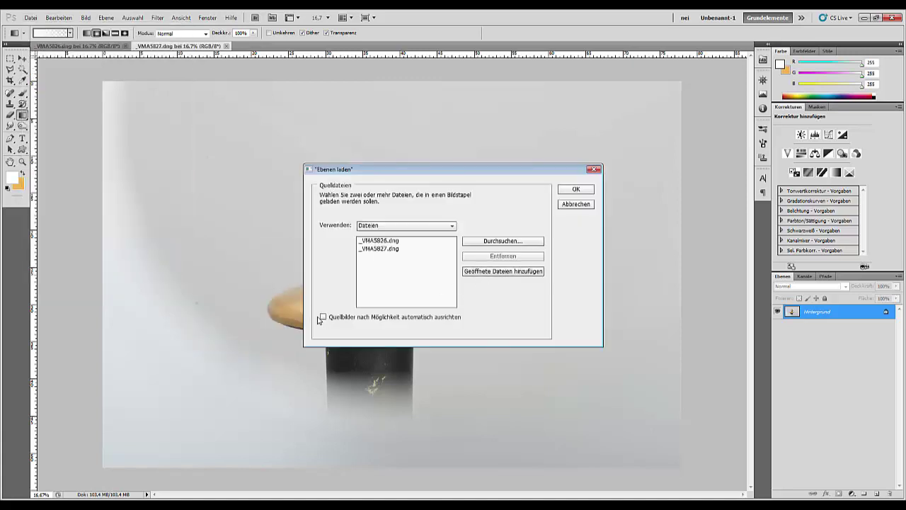
click(324, 317)
click(576, 193)
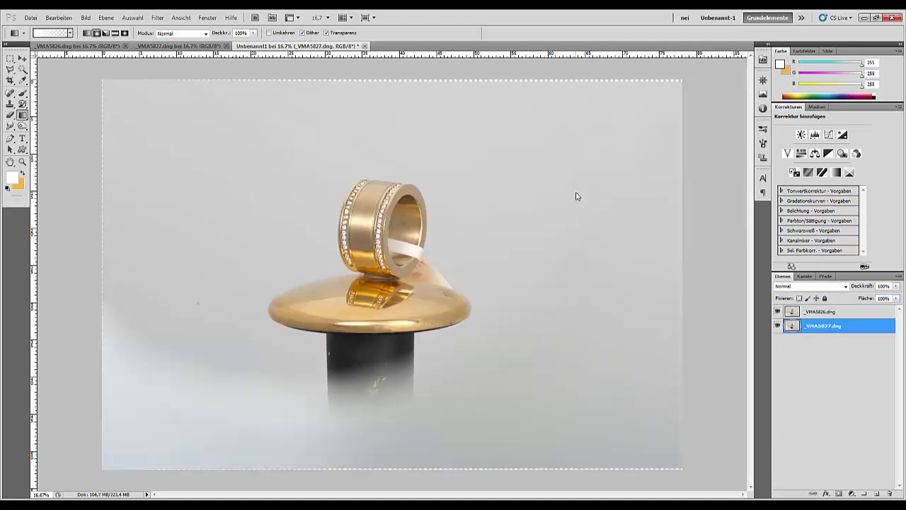
- Compare the alignment of the two photos by repeatedly hiding and showing the _VMA5826.dng layer
click(777, 313)
click(777, 312)
click(777, 312)
click(778, 313)
click(777, 313)
click(777, 312)
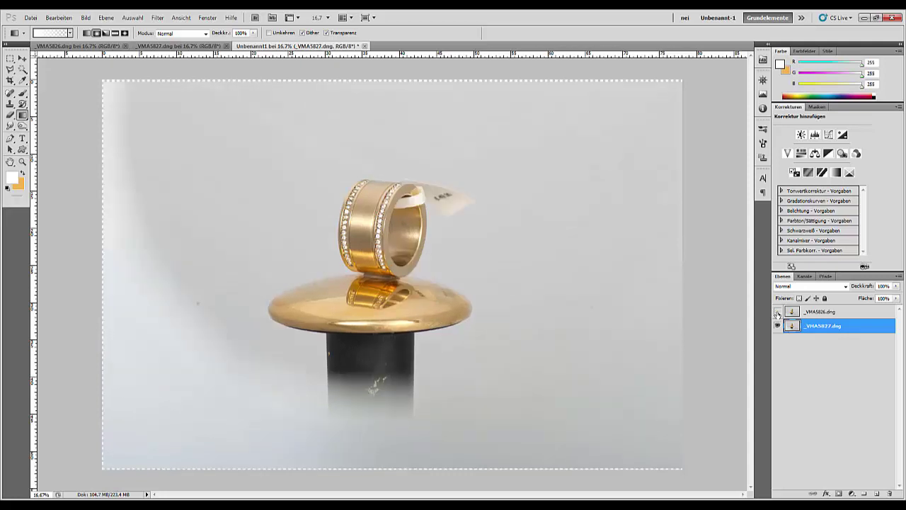
click(778, 312)
click(777, 312)
click(777, 312)
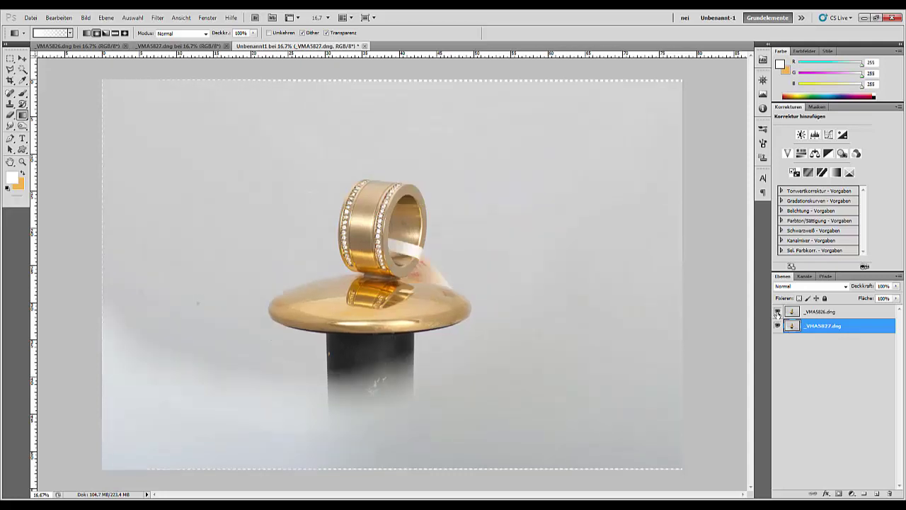
click(778, 313)
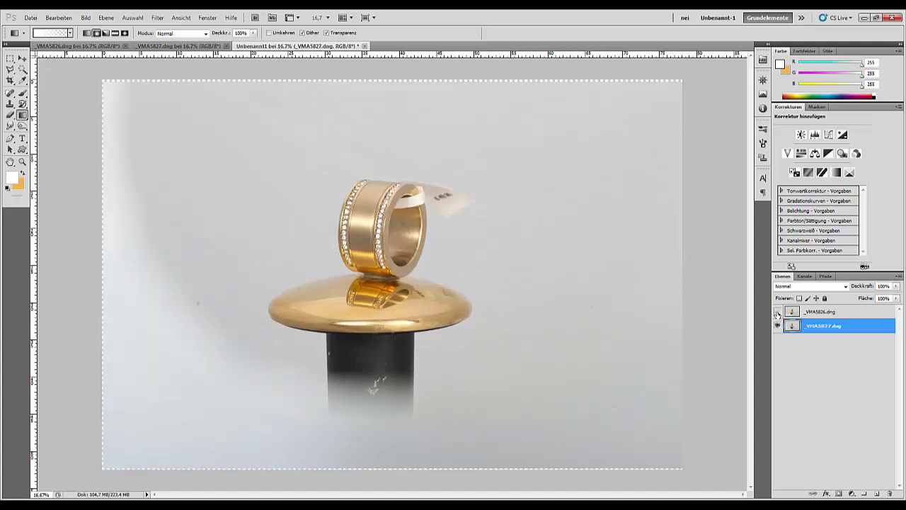
click(778, 312)
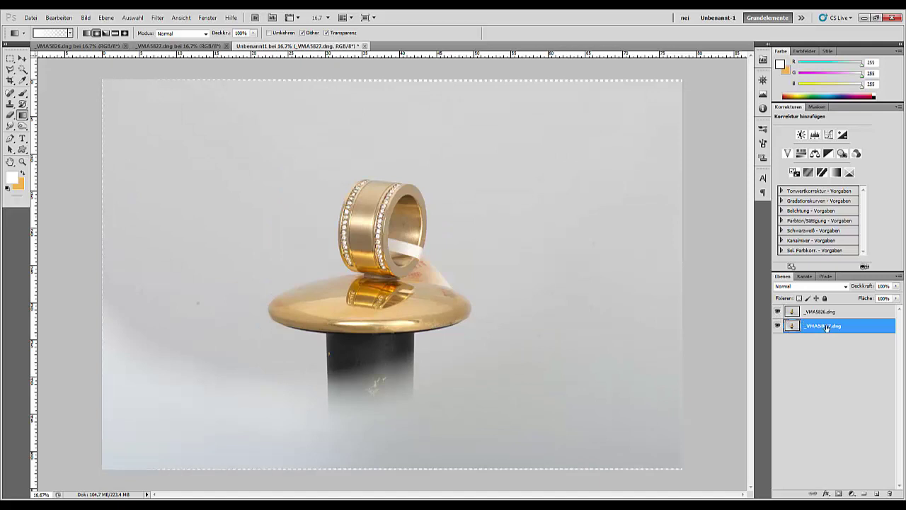
- Move the _VMA5827.dng layer above the _VMA5826.dng layer
drag(832, 326, 830, 312)
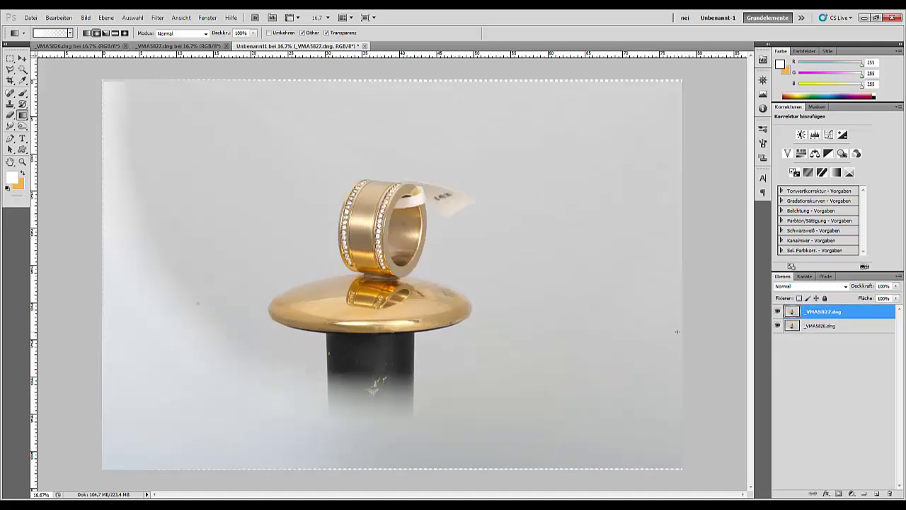
- Examine the gold base, the ring's reflection and the ring's contact point up close for blemishes
key(ctrl+plus)
key(ctrl+plus)
key(ctrl+plus)
key(ctrl+plus)
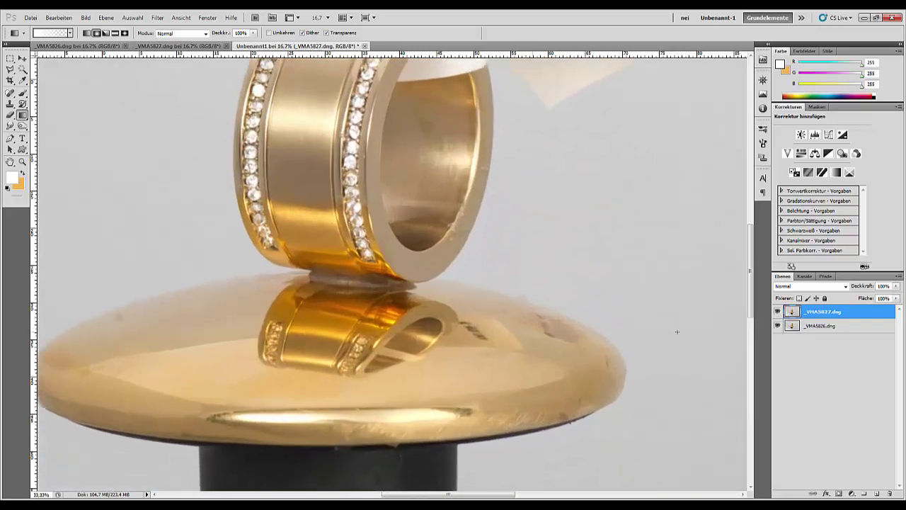
key(ctrl+minus)
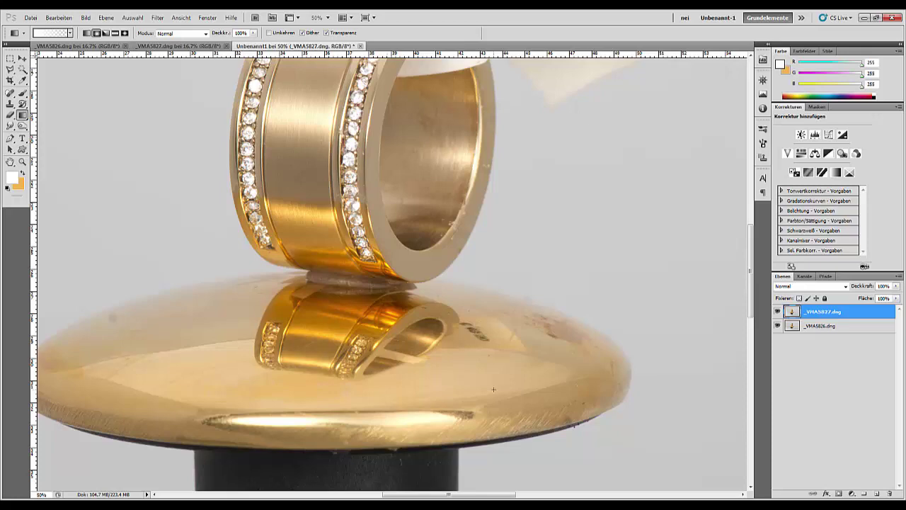
key(ctrl+minus)
key(ctrl+minus)
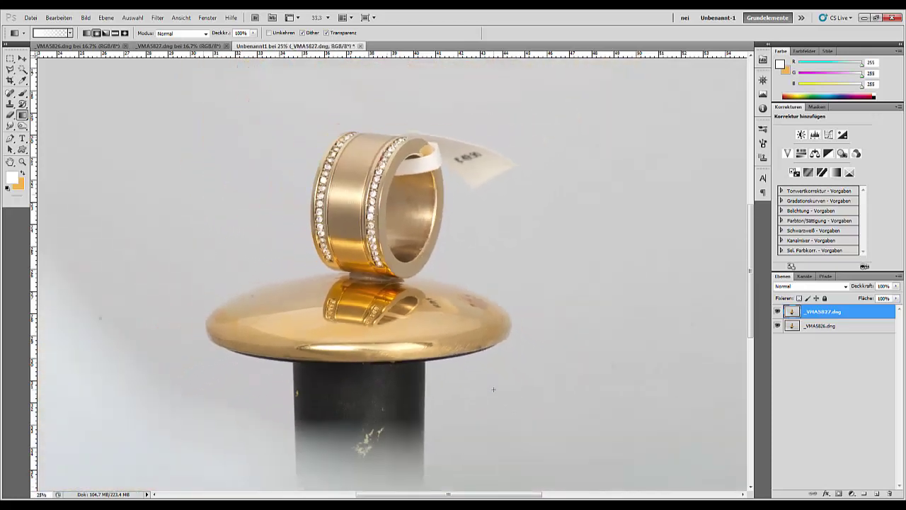
key(ctrl+plus)
key(ctrl+plus)
key(ctrl+plus)
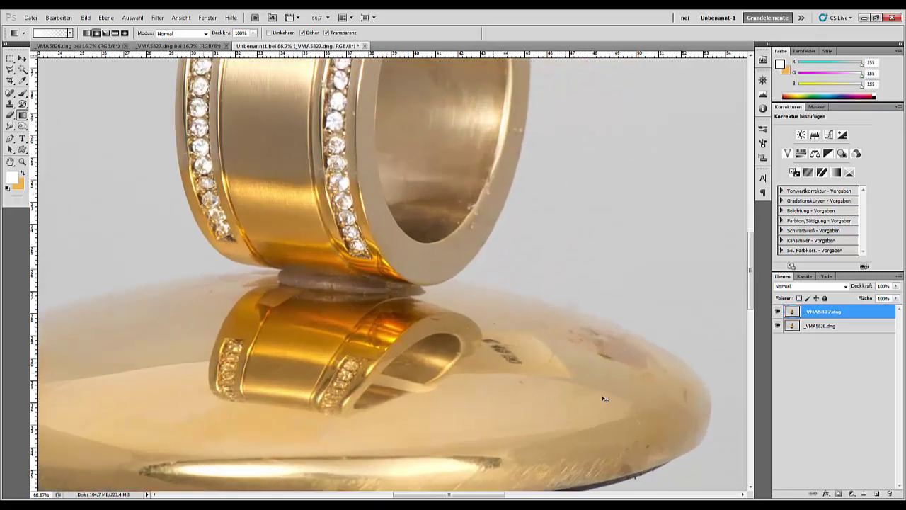
- Inspect the ring's brushed band and its rows of stones at high magnification for dirt and flaws
drag(466, 345, 481, 509)
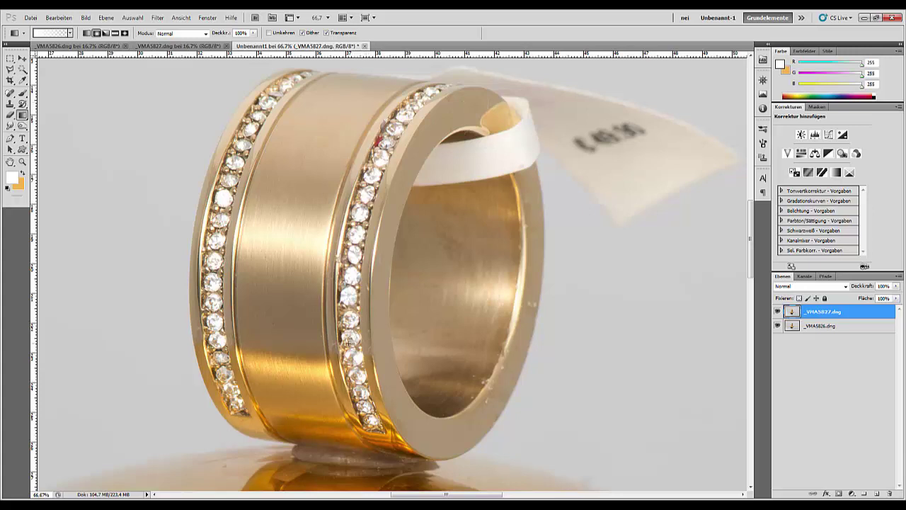
key(ctrl+minus)
key(ctrl+minus)
key(ctrl+minus)
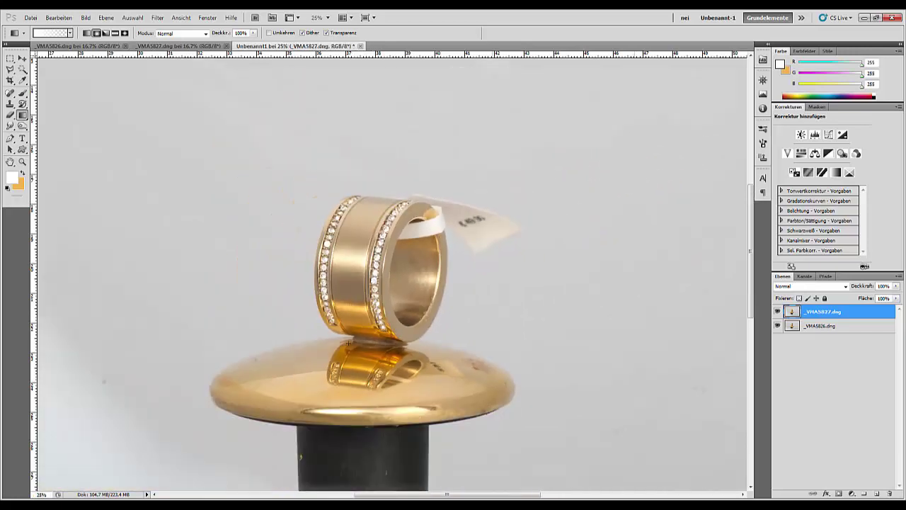
key(ctrl+1)
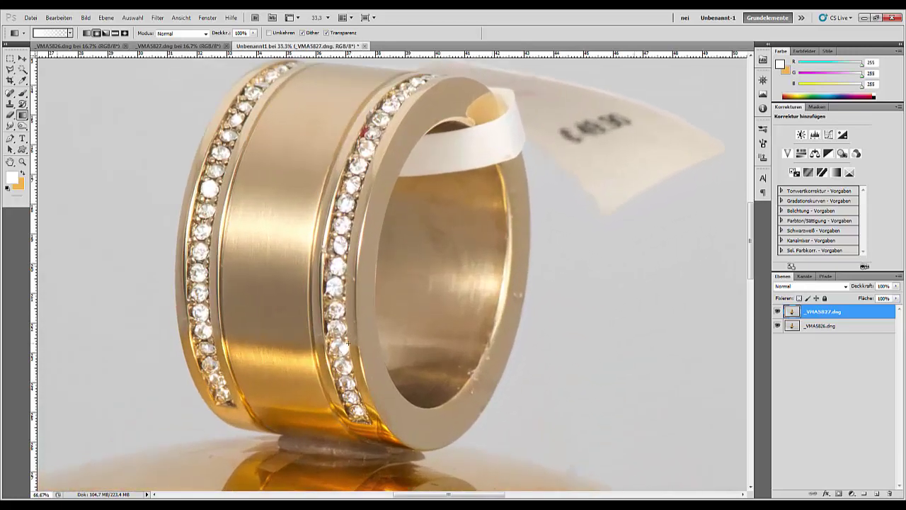
key(ctrl+minus)
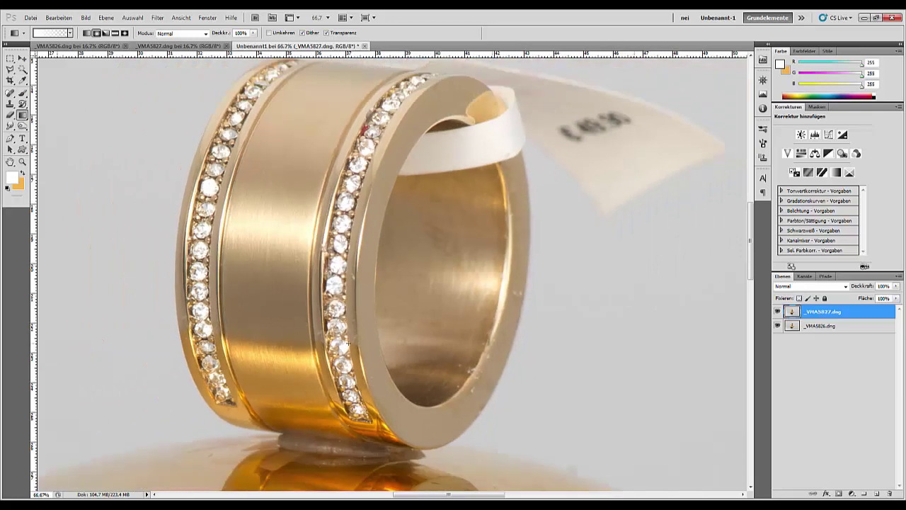
key(ctrl+plus)
key(ctrl+plus)
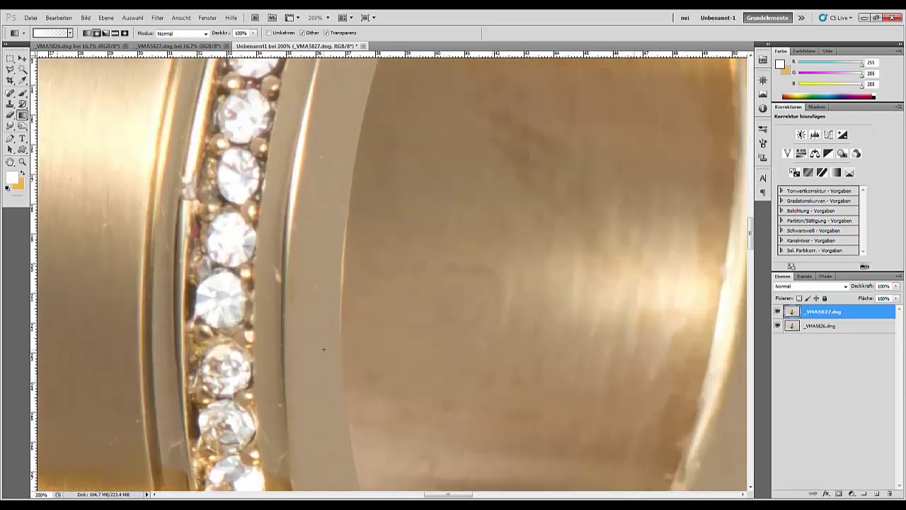
drag(356, 200, 474, 277)
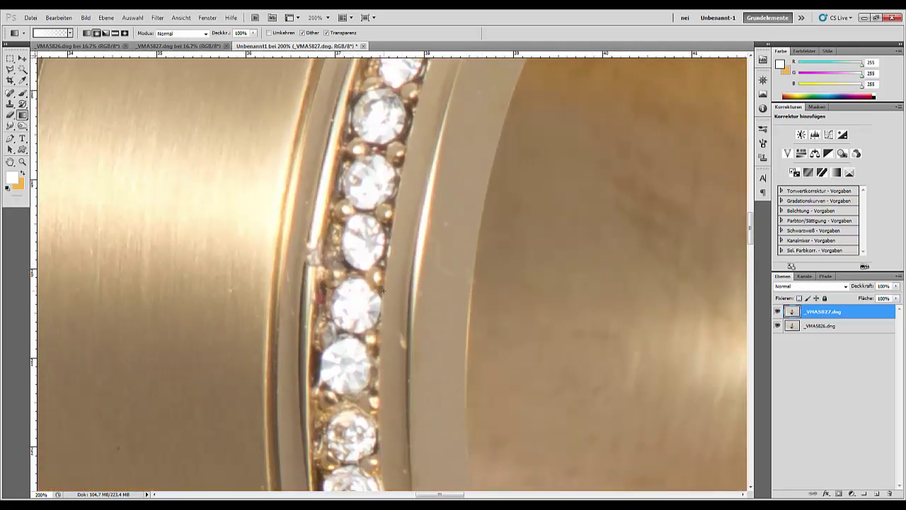
key(ctrl+minus)
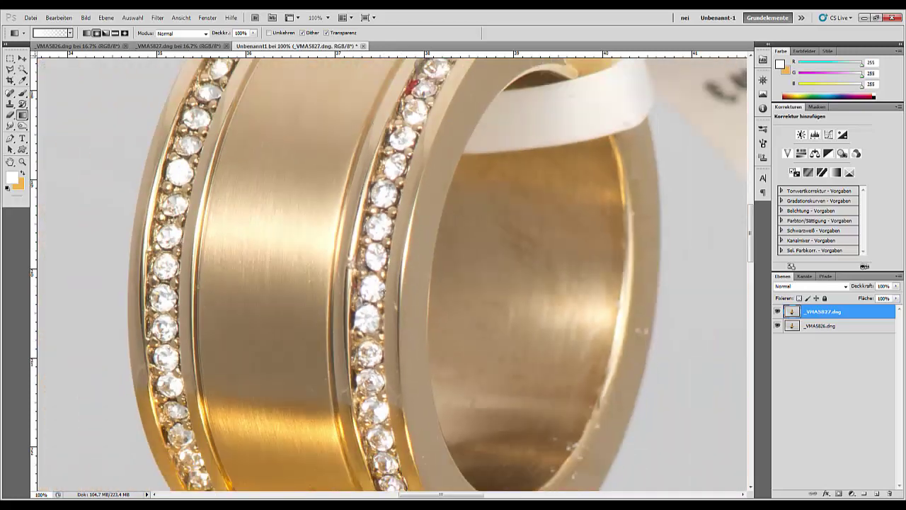
key(ctrl+minus)
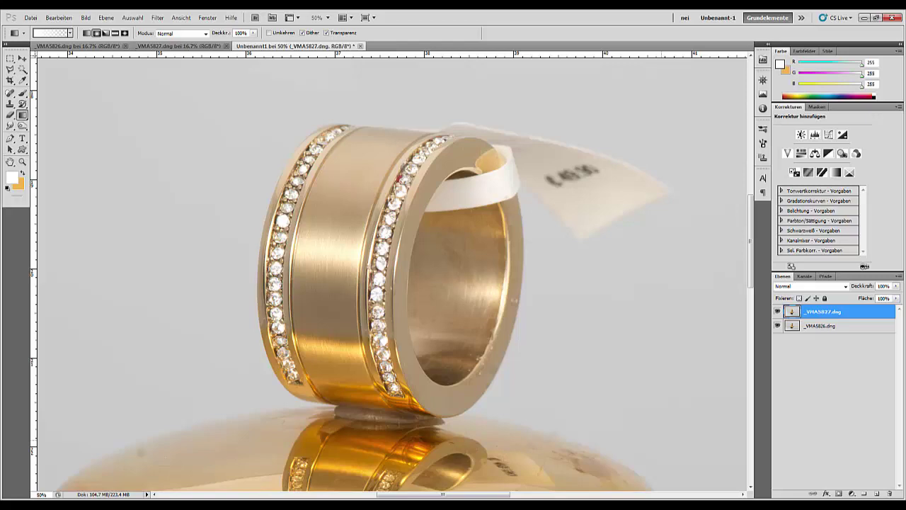
- Examine the stones and the ring's lower inner rim at 200% for dust and residue, and return to 33.3%
key(ctrl+plus)
key(ctrl+plus)
key(ctrl+plus)
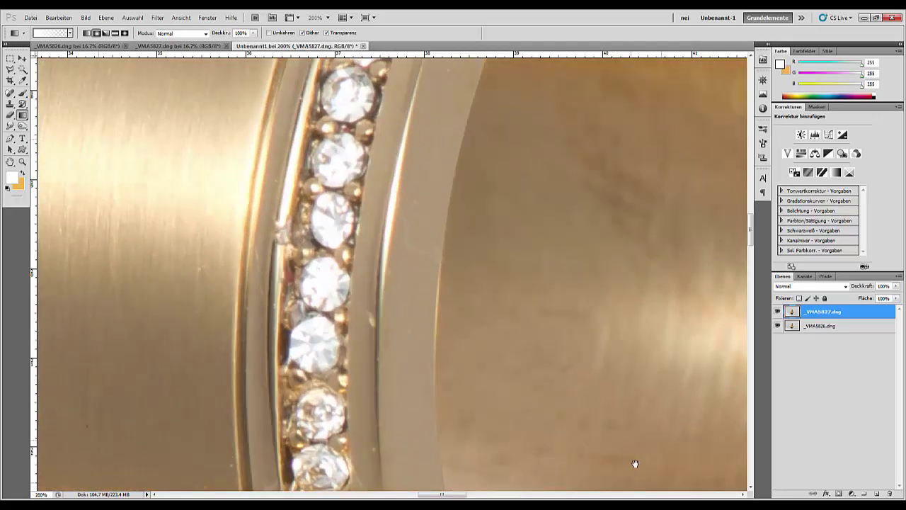
drag(634, 472, 323, 184)
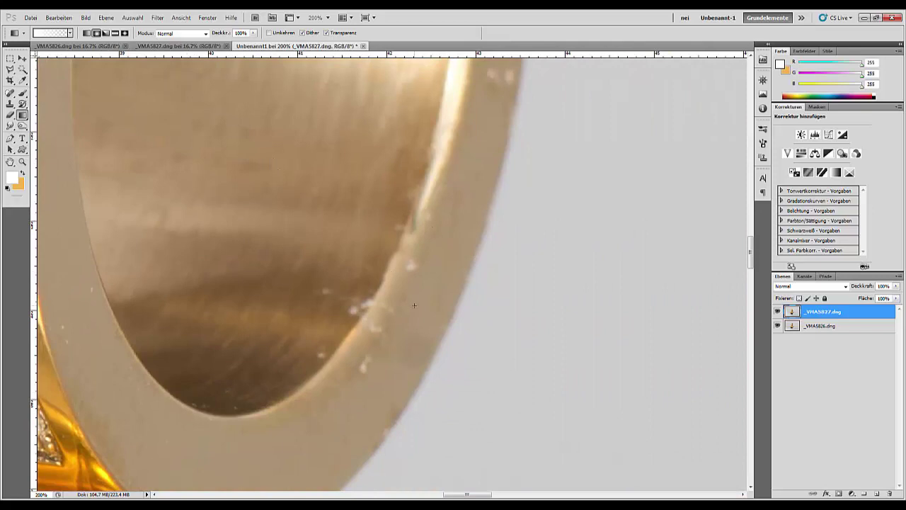
key(ctrl+minus)
key(ctrl+minus)
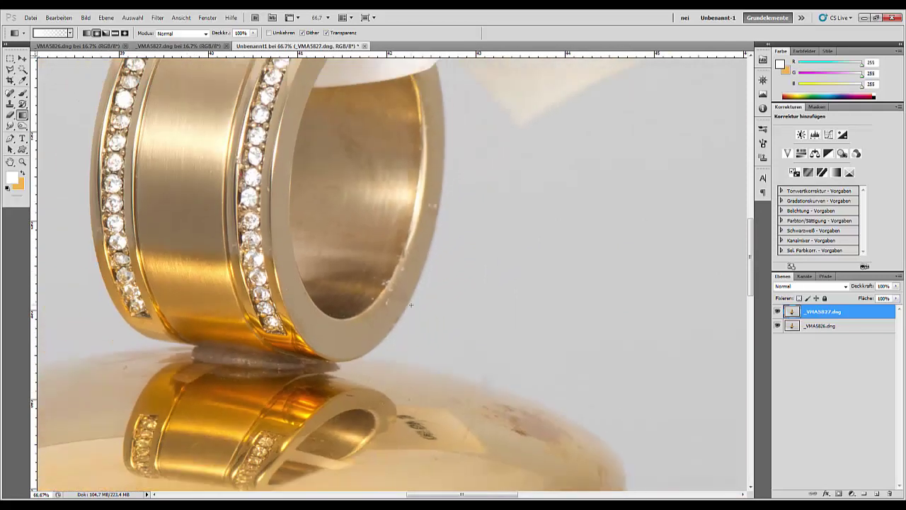
key(ctrl+minus)
key(ctrl+minus)
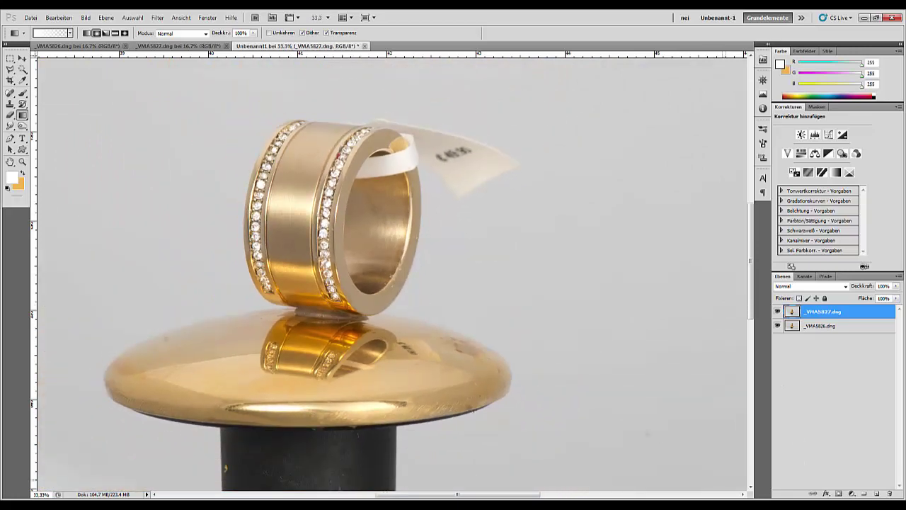
- Add a layer mask to _VMA5827.dng and paint black on it over the price tag at the ring's upper edge
click(839, 494)
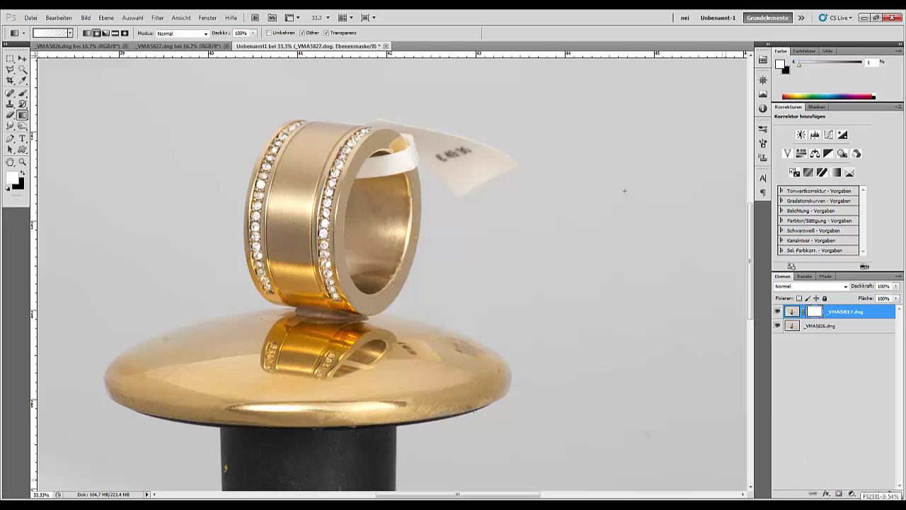
click(23, 93)
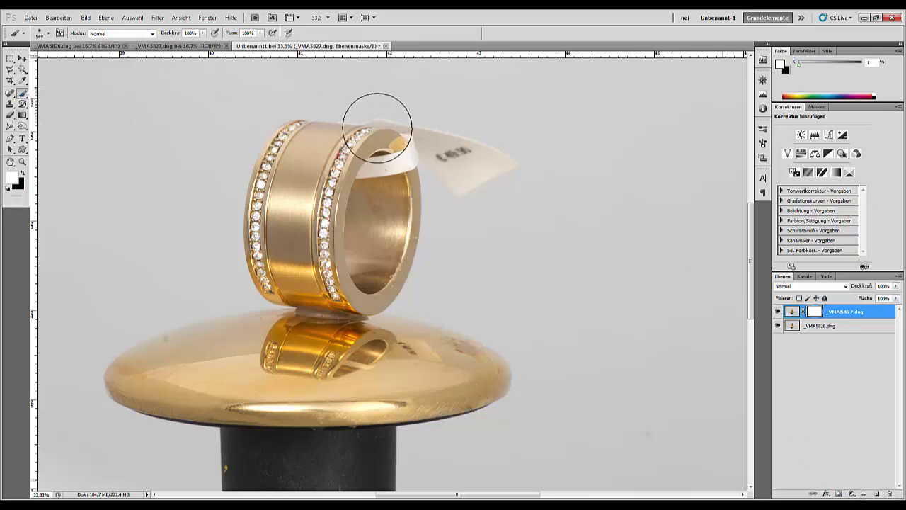
click(23, 173)
mouse_move(394, 125)
mouse_down()
mouse_move(399, 118)
mouse_move(449, 158)
mouse_up()
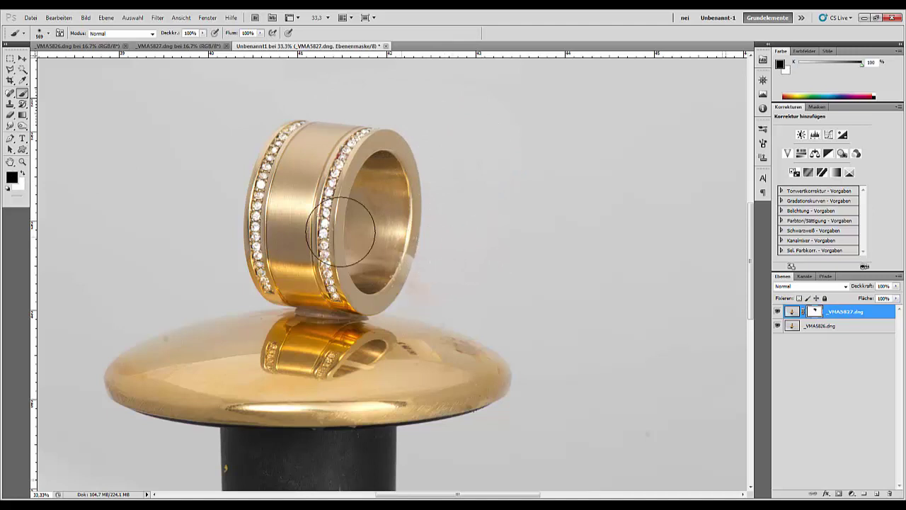
- Paint white on the mask to cover the underlying photo's tag beside the ring's lower rim, and switch back to black
click(24, 175)
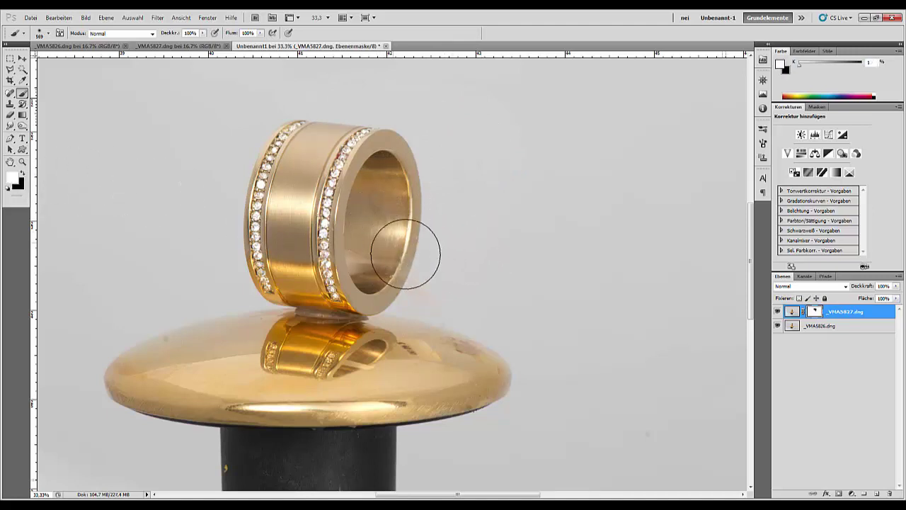
mouse_move(463, 176)
mouse_down()
mouse_move(453, 117)
mouse_move(445, 146)
mouse_move(449, 135)
mouse_move(463, 162)
mouse_up()
click(22, 174)
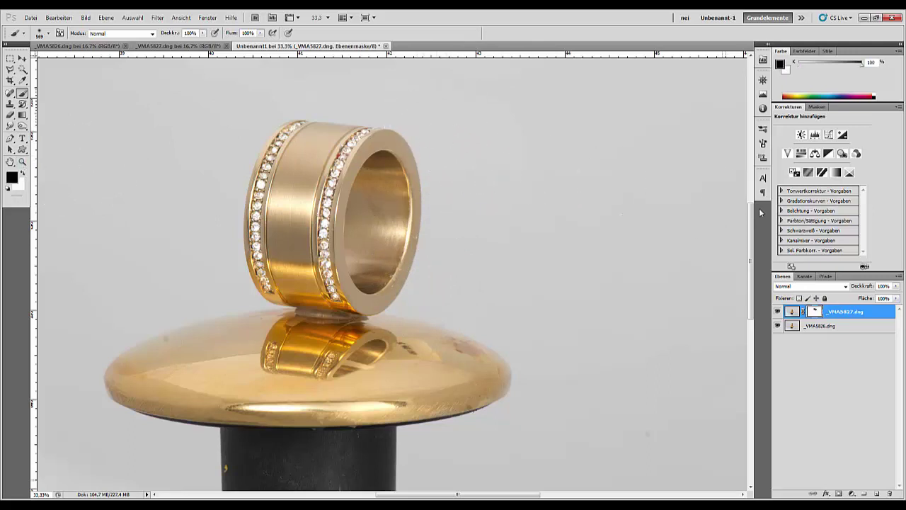
- Merge the two ring photo layers, add two empty layers, and place the merged photo at the top of the layer stack
key(ctrl+e)
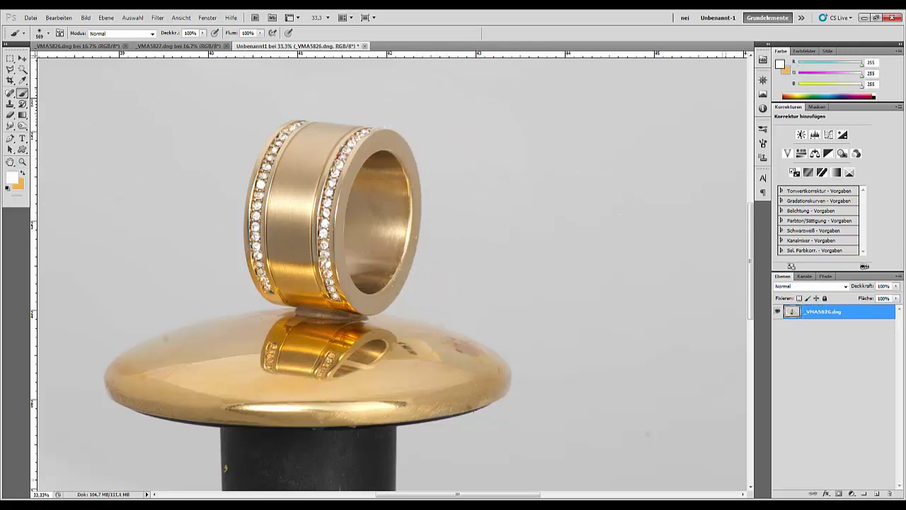
click(876, 494)
click(877, 493)
drag(855, 343, 847, 312)
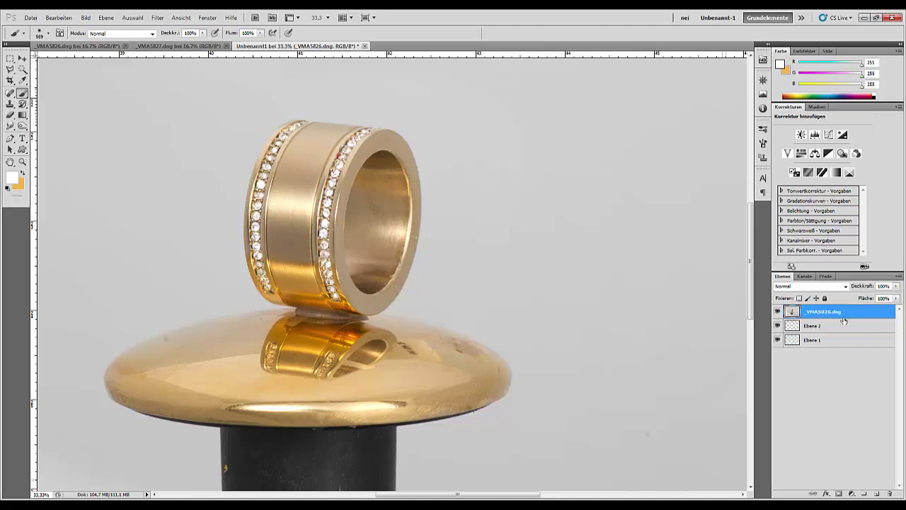
- Fill the layer Ebene 1 with white and the layer Ebene 2 with black using the default colours
click(832, 343)
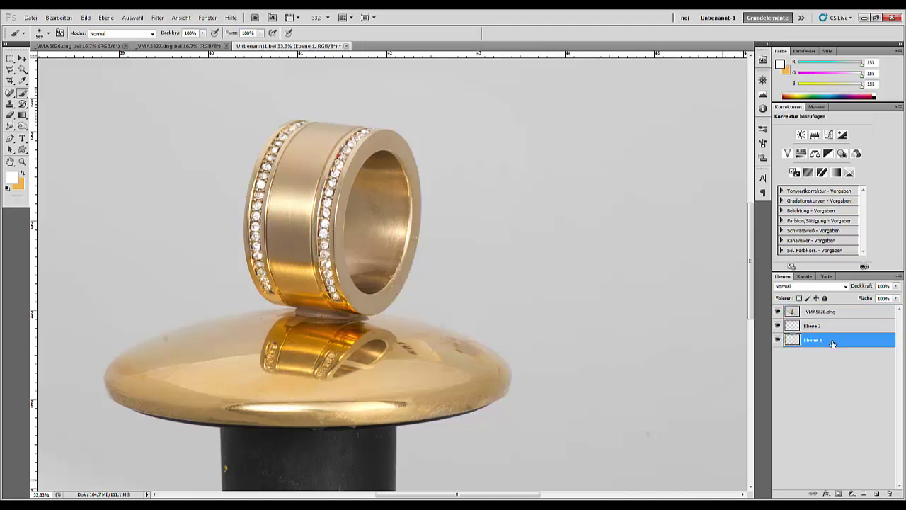
key(d)
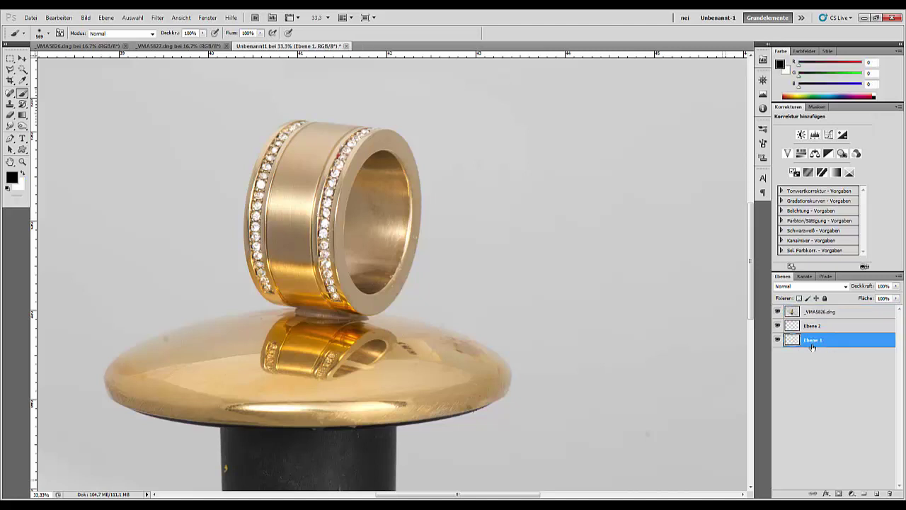
key(ctrl+BackSpace)
click(824, 327)
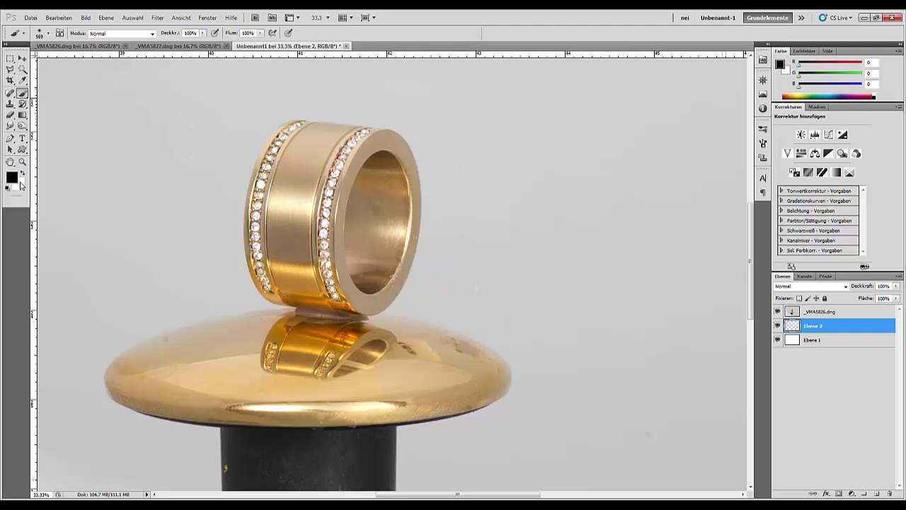
key(x)
key(ctrl+BackSpace)
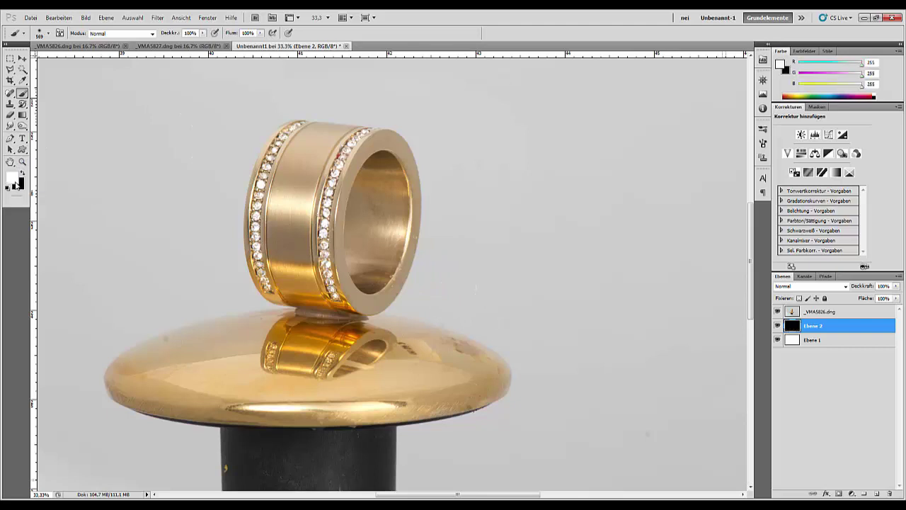
- Trace a Pen tool path along the ring's lower edge where it meets the golden stand
key(ctrl+plus)
key(ctrl+plus)
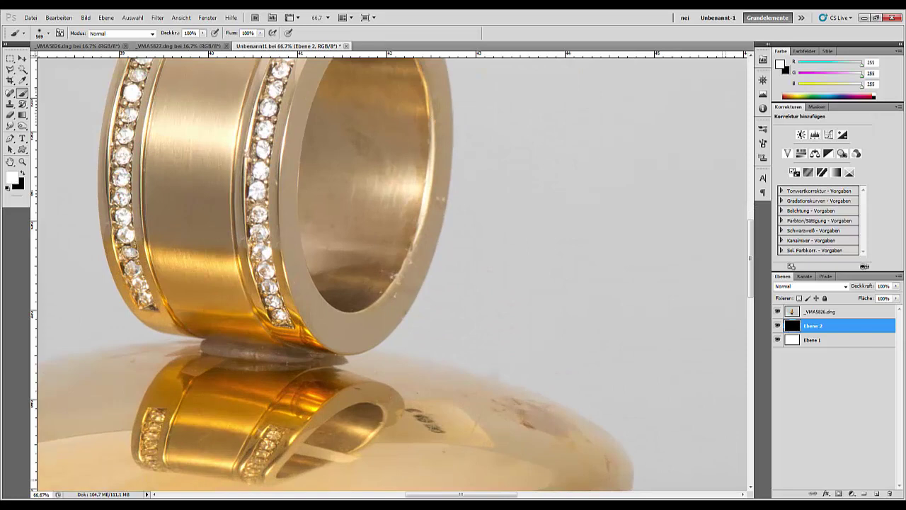
drag(471, 314, 540, 240)
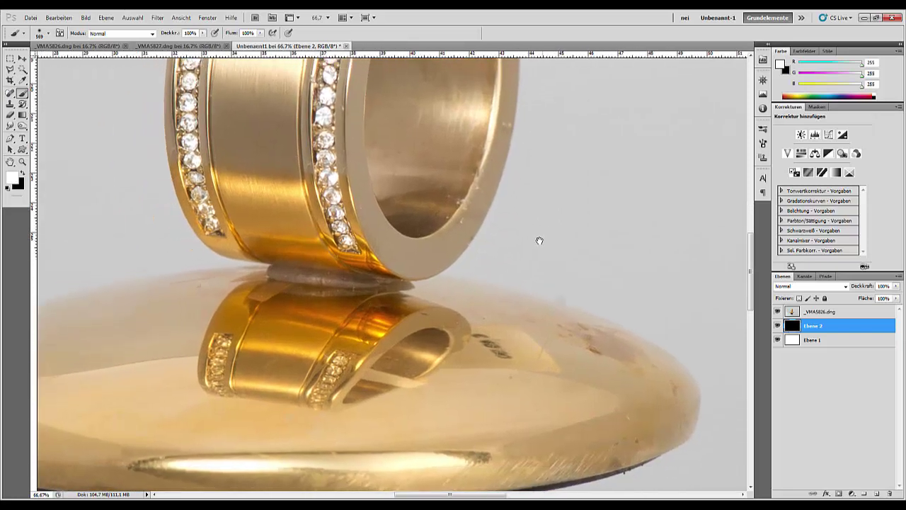
click(10, 138)
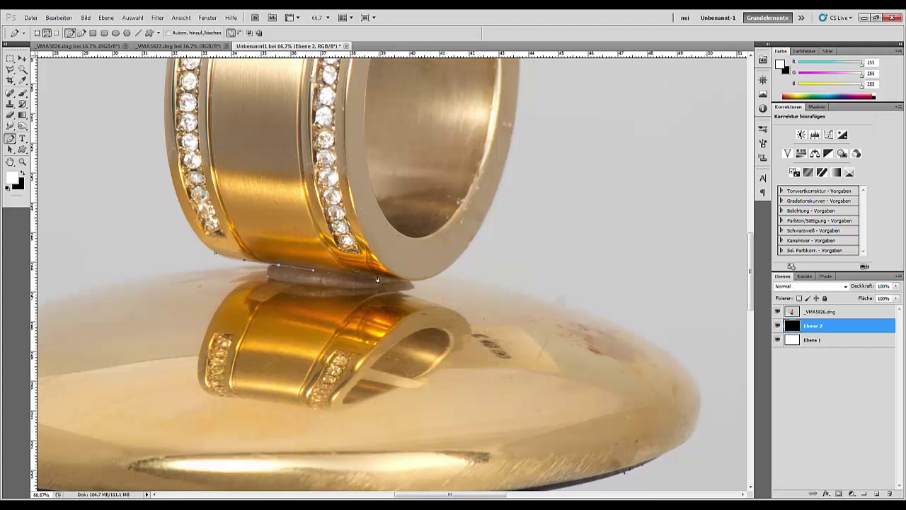
drag(378, 277, 585, 278)
- Continue the path in a wide loop around the golden disc and black post, closing it at its starting point beneath the ring
key(ctrl+minus)
key(ctrl+minus)
key(ctrl+minus)
key(ctrl+minus)
key(ctrl+minus)
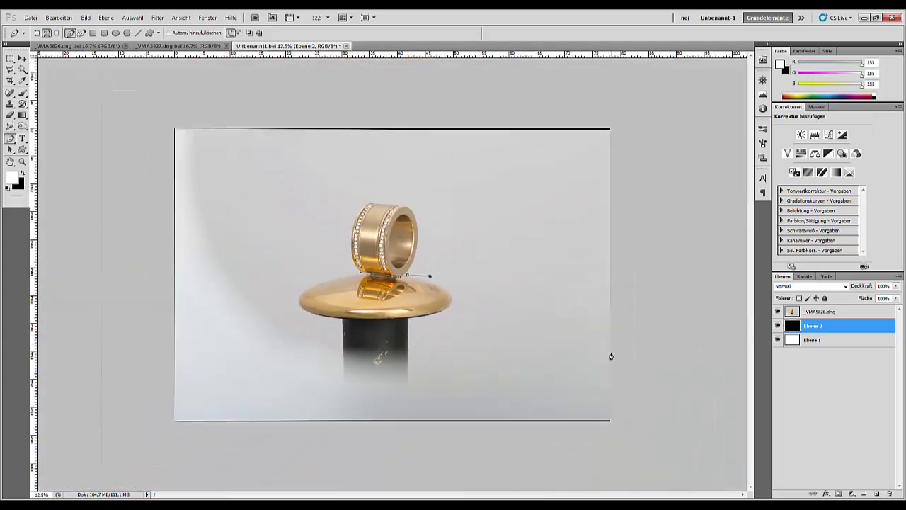
click(510, 362)
click(310, 405)
click(219, 364)
click(252, 281)
drag(297, 275, 305, 274)
click(360, 275)
- Convert the path around the stand into a selection, delete that area from the _VMA5826.dng layer, and deselect
right_click(364, 289)
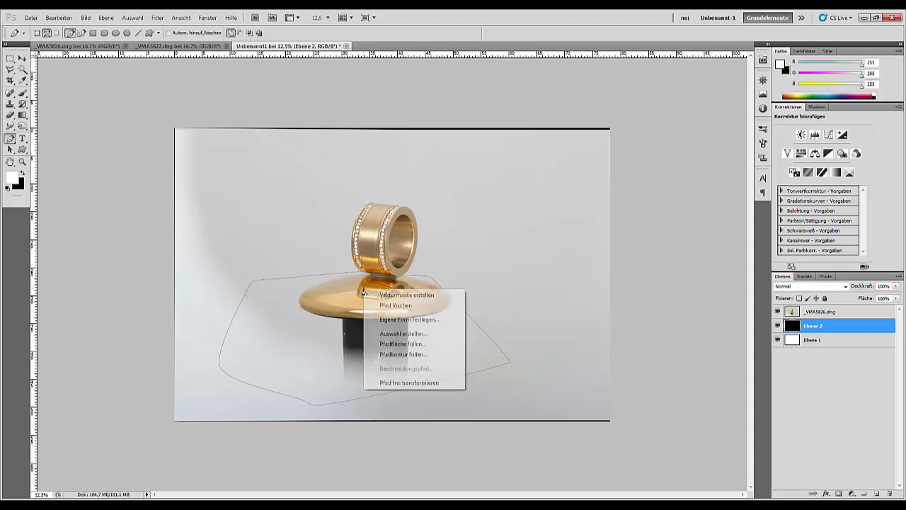
click(388, 334)
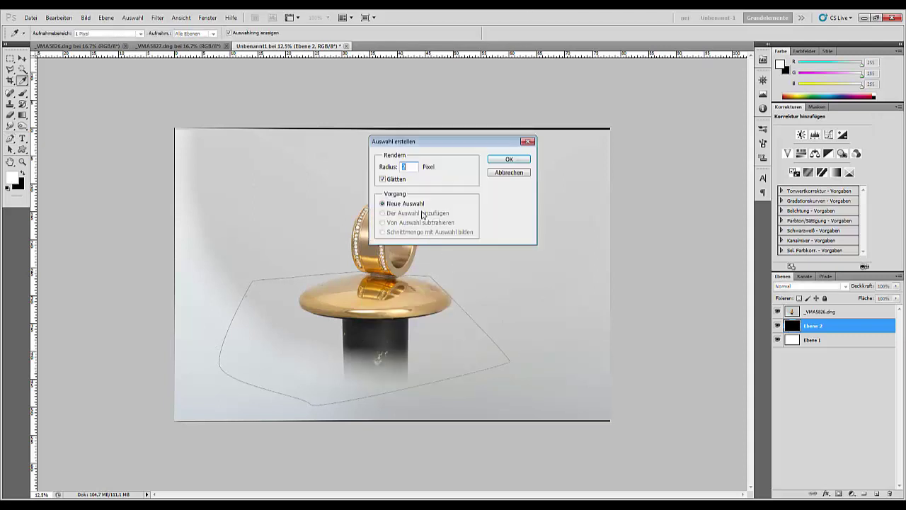
click(501, 160)
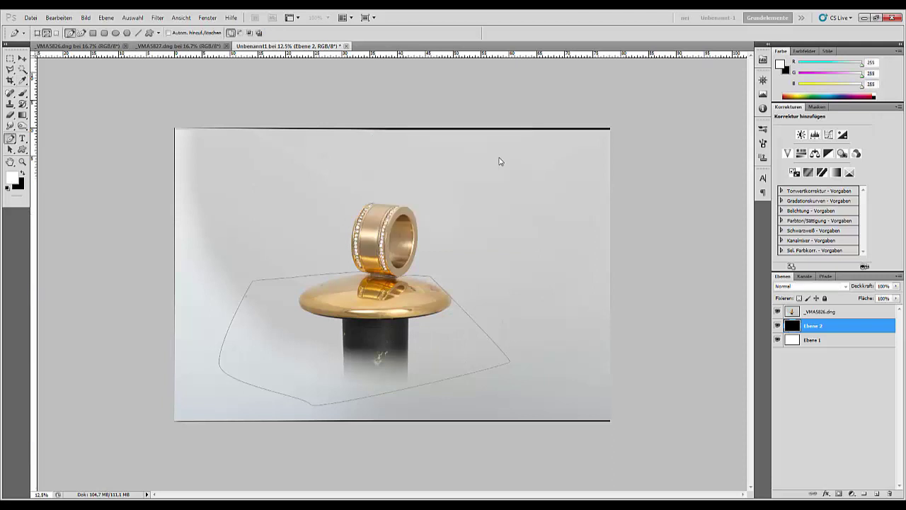
click(832, 311)
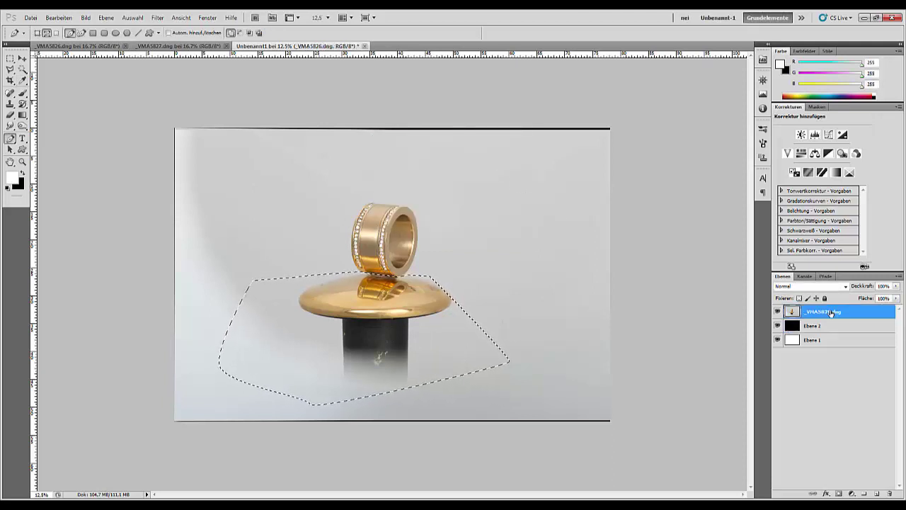
key(Delete)
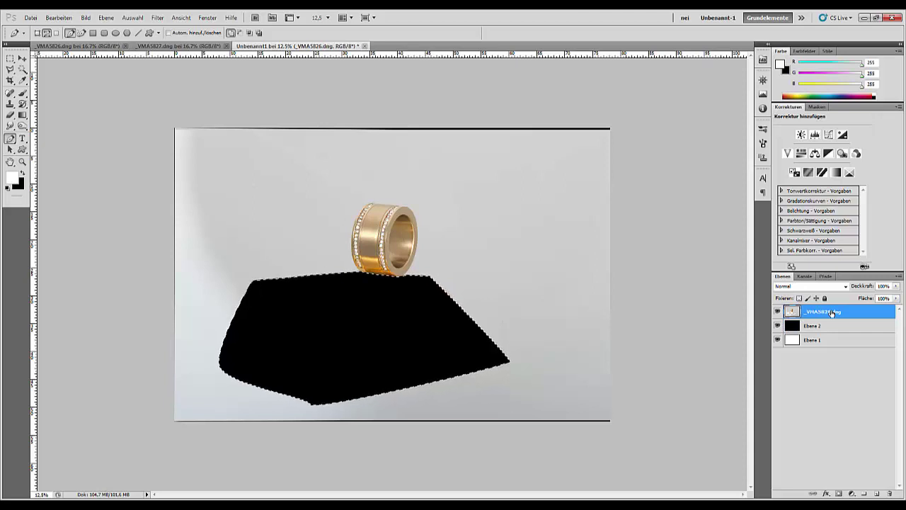
key(ctrl+d)
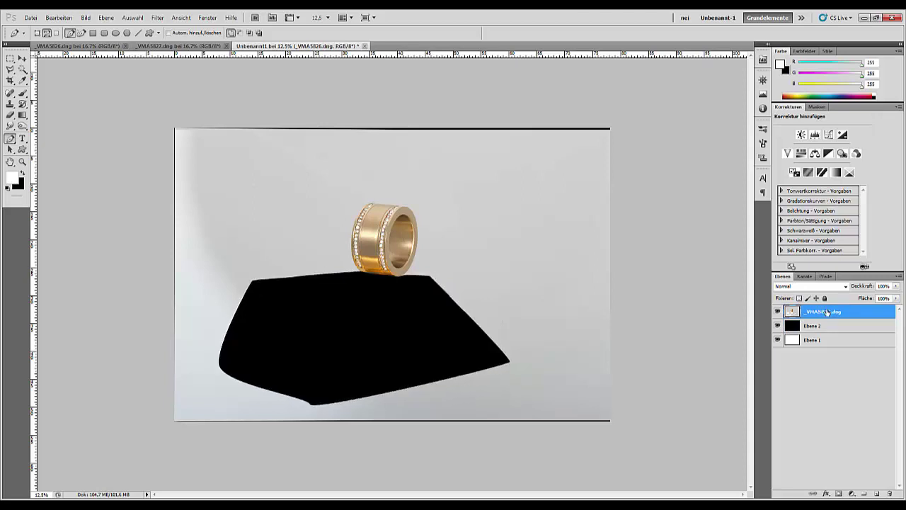
- Select the grey background around the ring with the Magic Wand at tolerance 10
key(ctrl+plus)
key(ctrl+plus)
key(ctrl+plus)
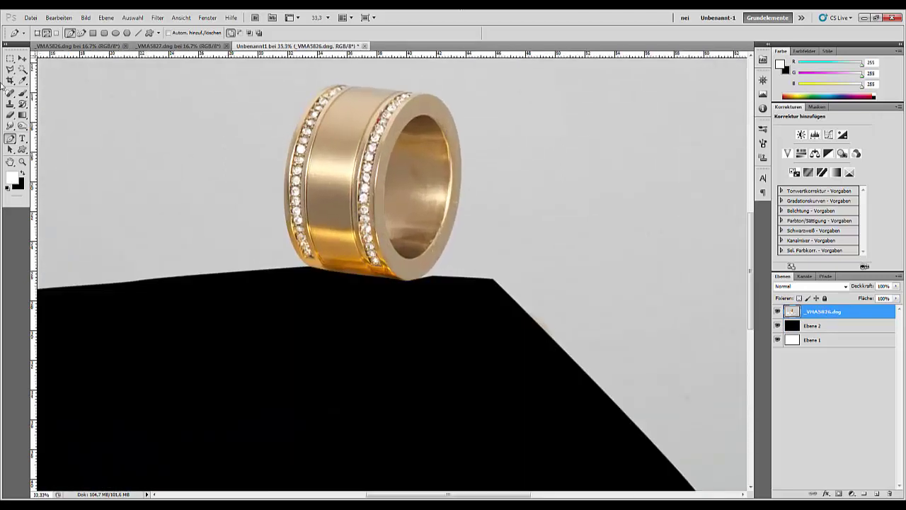
click(23, 70)
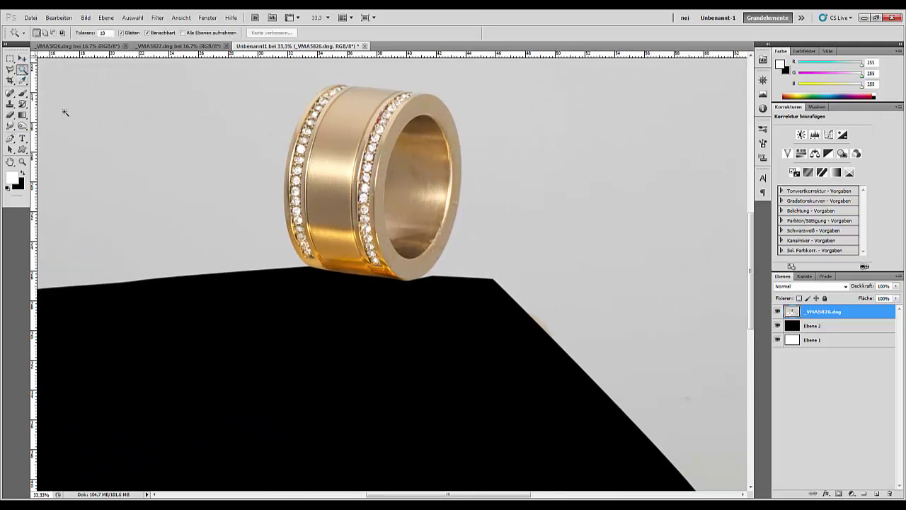
click(258, 175)
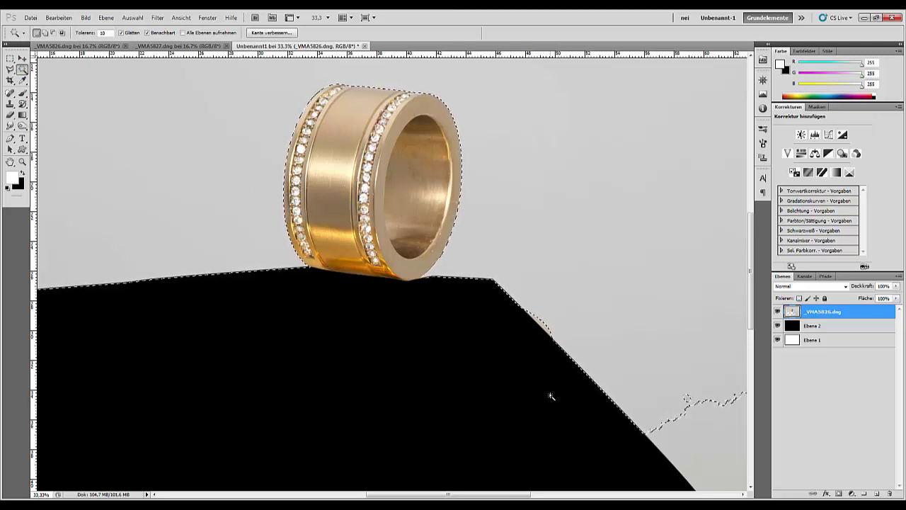
- Refine the background selection's edge with smoothing 13 and an edge shift of -16%, adjusting feather and contrast too
key(ctrl+minus)
key(ctrl+minus)
key(ctrl+minus)
key(ctrl+minus)
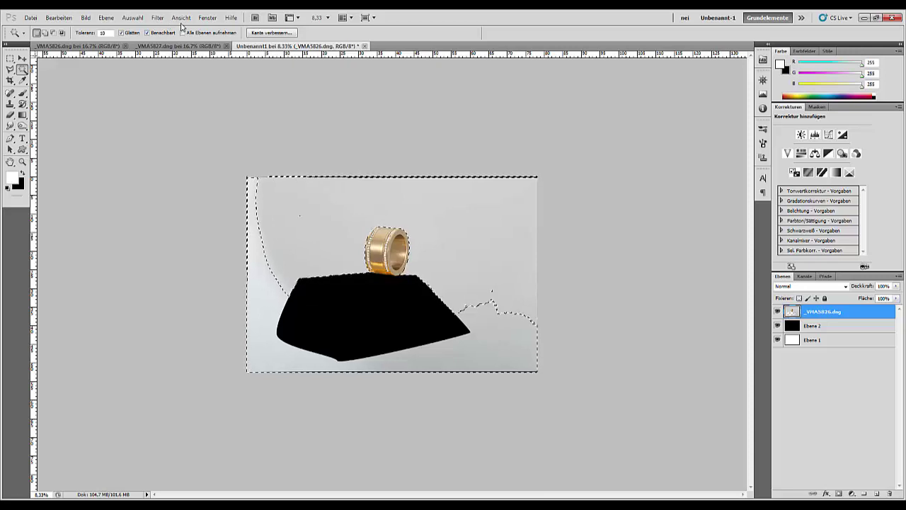
click(132, 18)
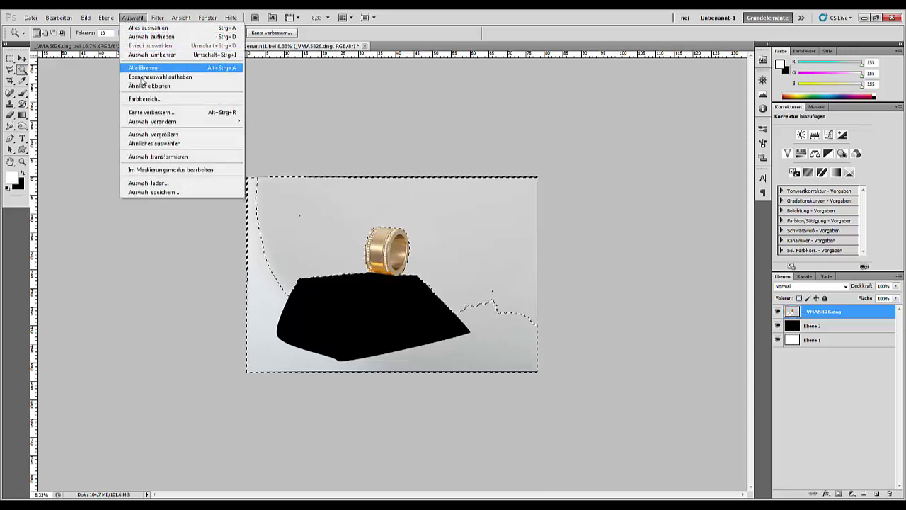
click(153, 113)
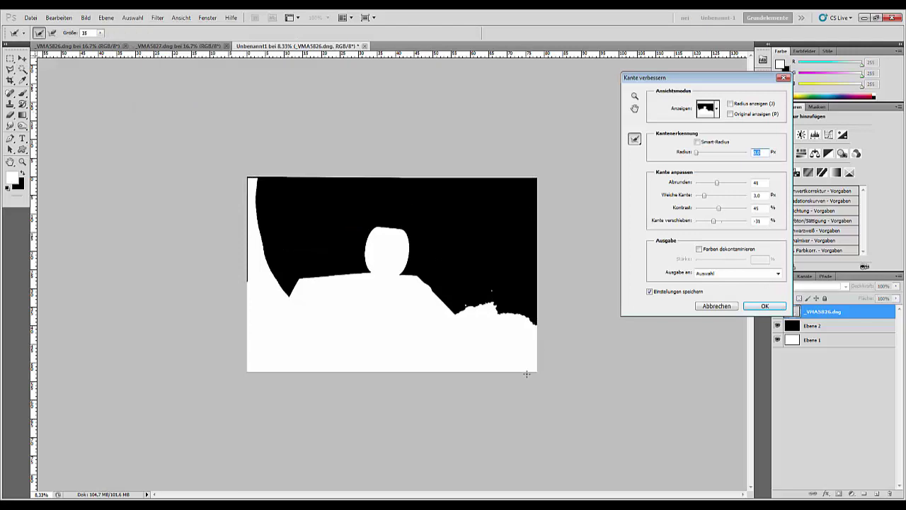
key(ctrl+plus)
key(ctrl+plus)
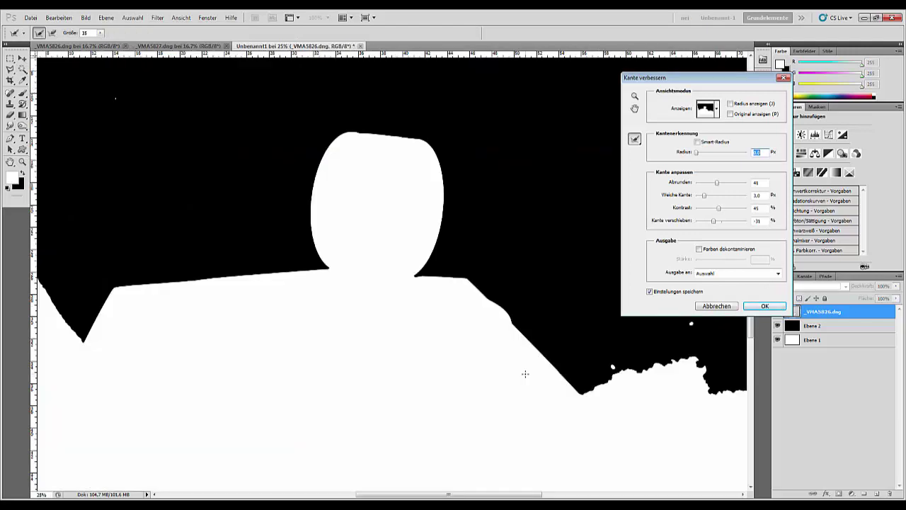
key(ctrl+plus)
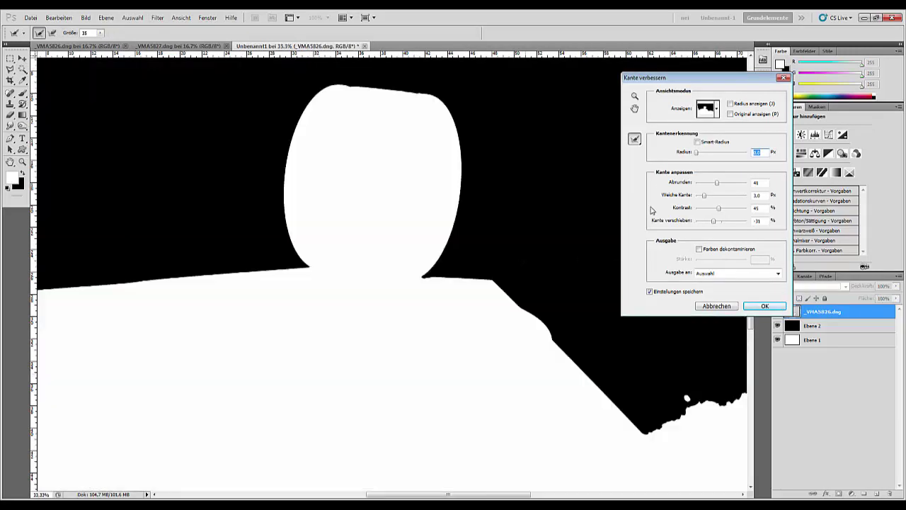
drag(716, 184, 715, 211)
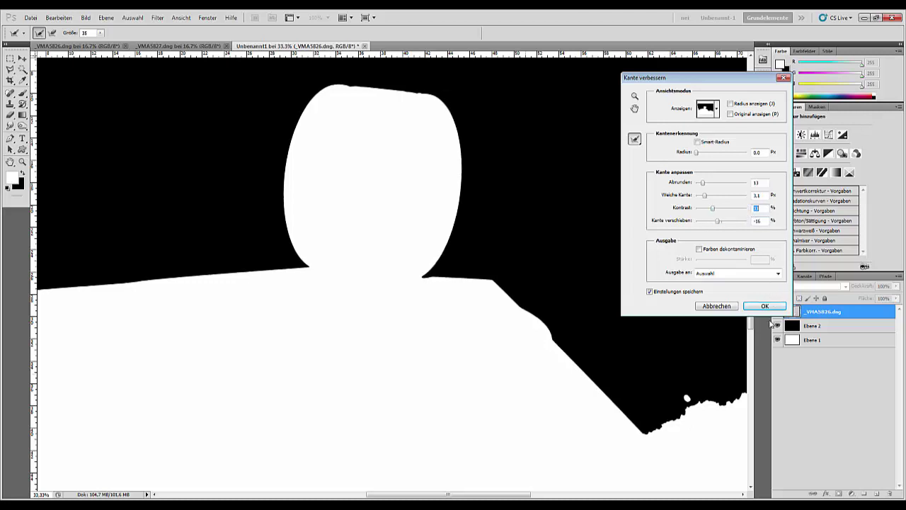
click(766, 306)
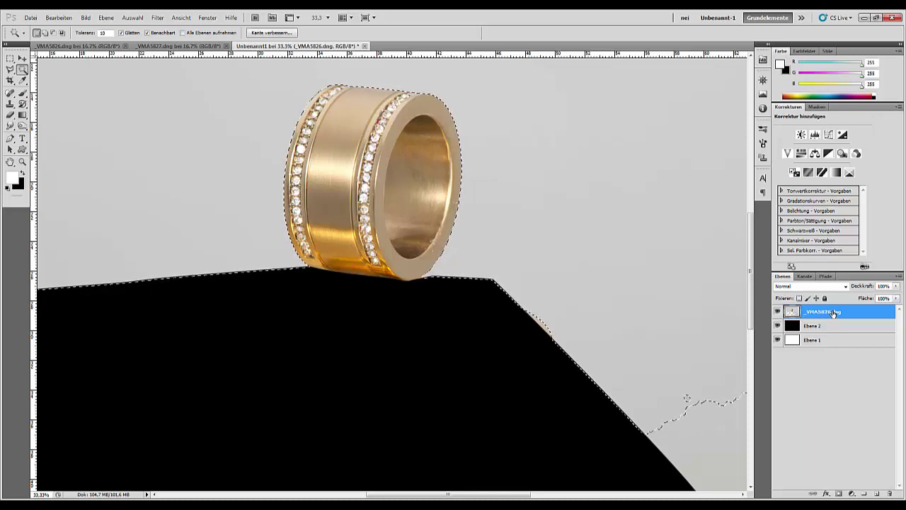
- Delete the selected grey background around the ring from the _VMA5826.dng layer, and deselect
key(Delete)
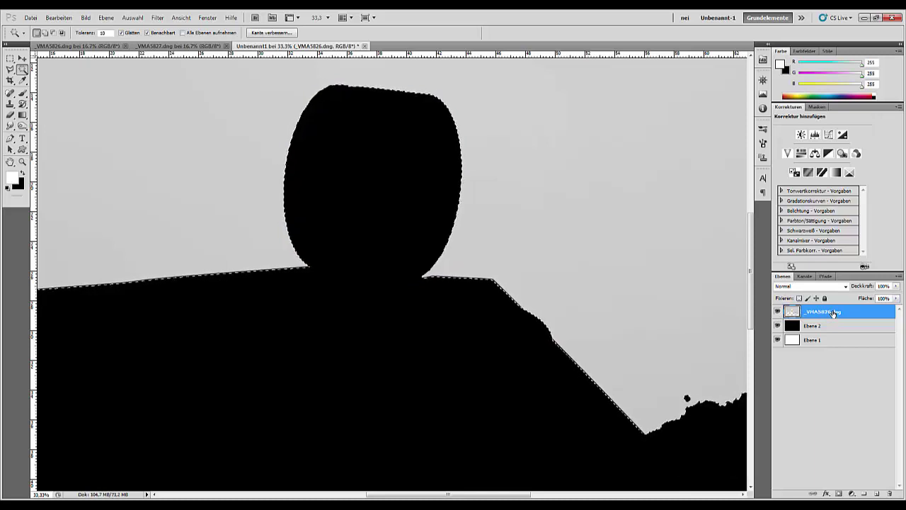
key(ctrl+z)
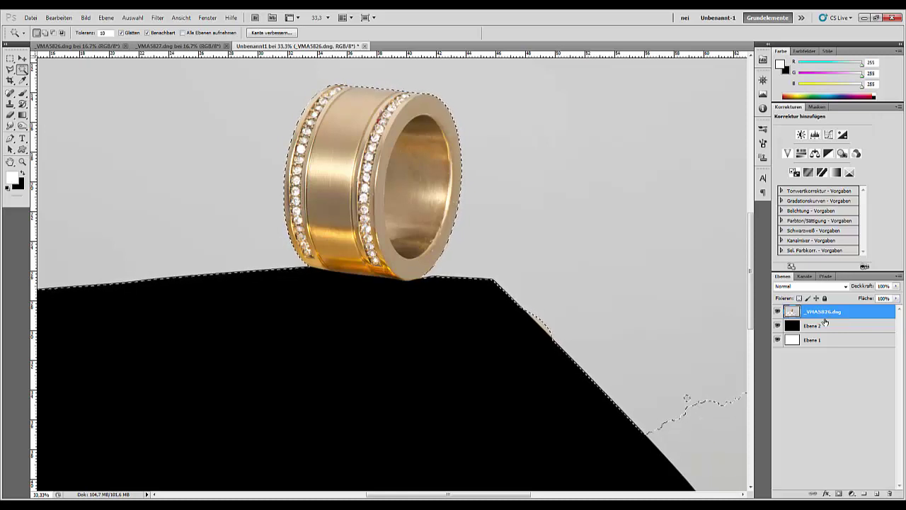
key(Delete)
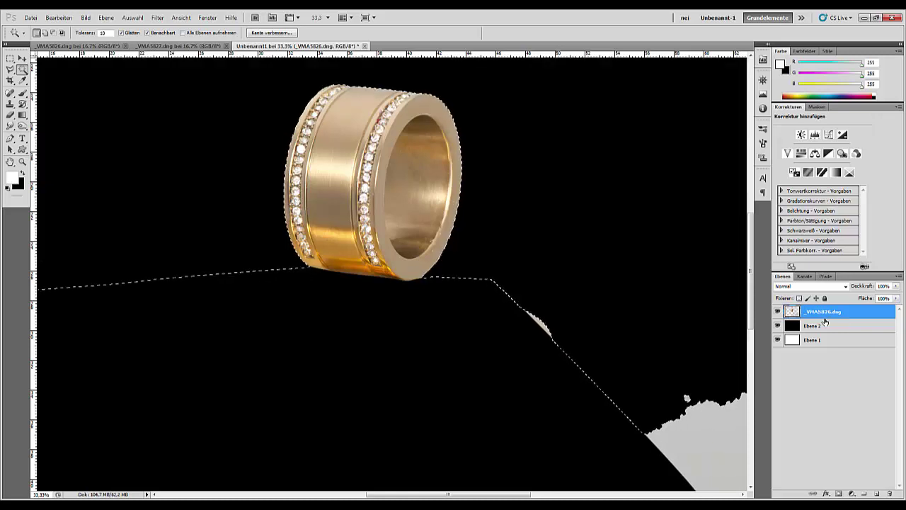
key(ctrl+d)
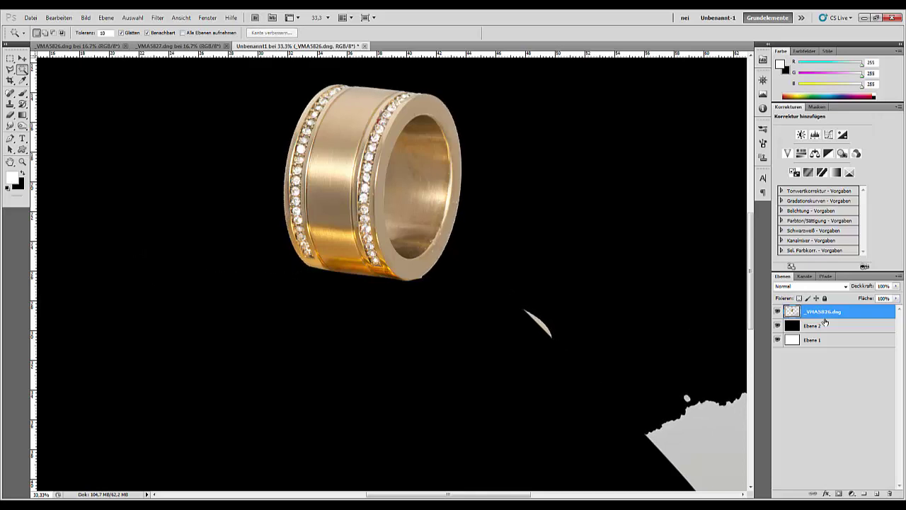
- Place a fixed-size 2000 × 2000 px square selection centred around the ring and crop the image to it
key(ctrl+1)
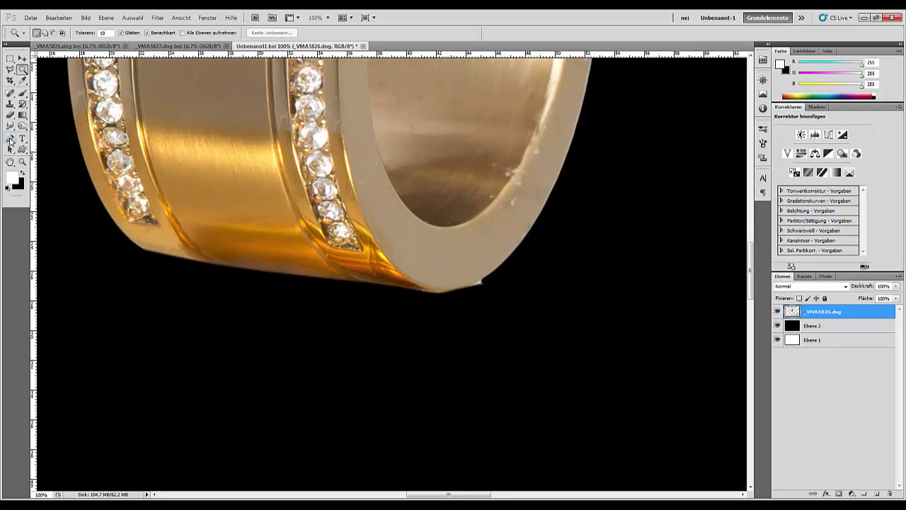
key(ctrl+0)
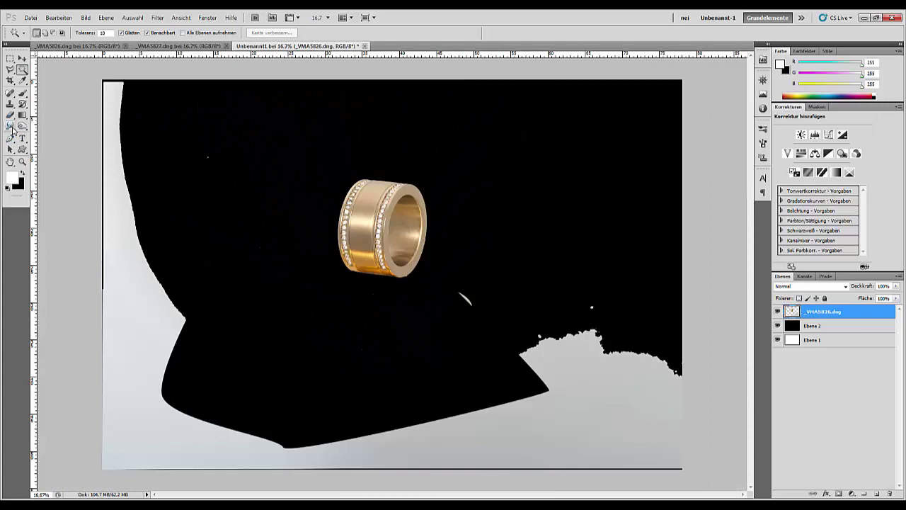
click(10, 60)
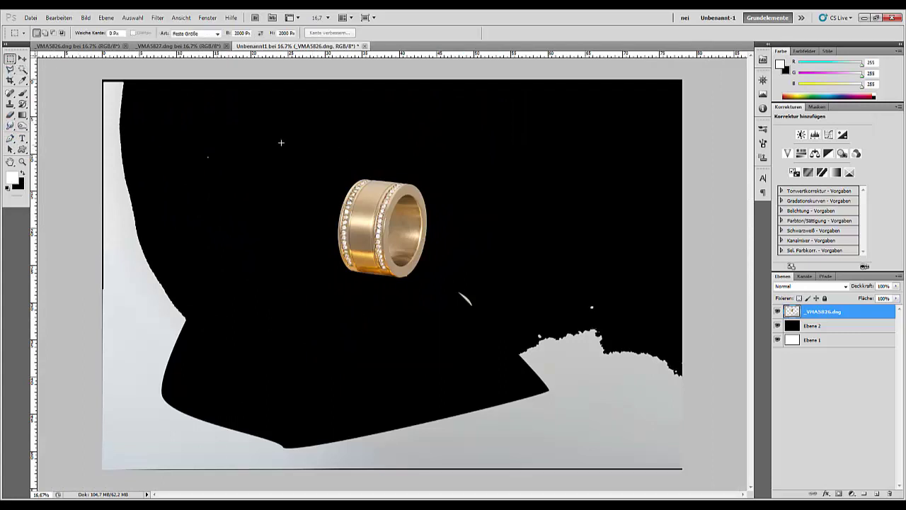
drag(374, 236, 381, 240)
key(Right)
key(Right)
key(Right)
key(Right)
key(Up)
key(Up)
key(Up)
key(Left)
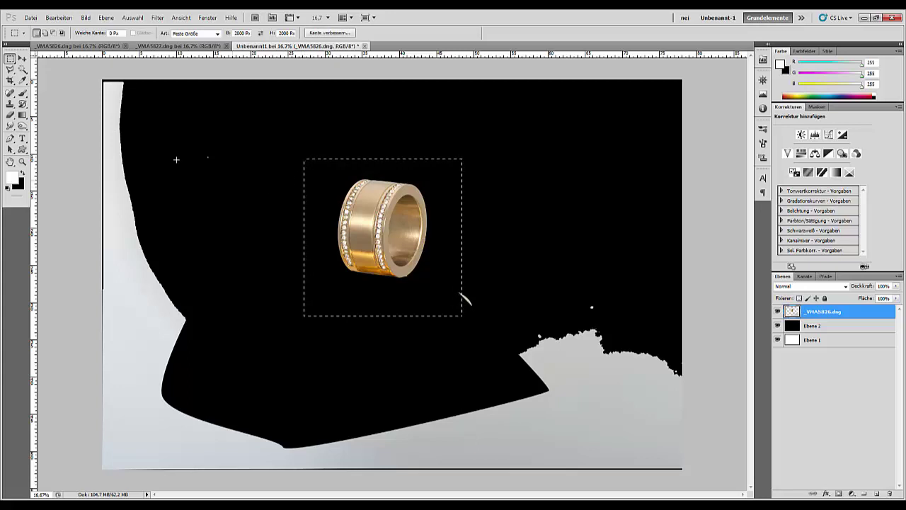
click(86, 19)
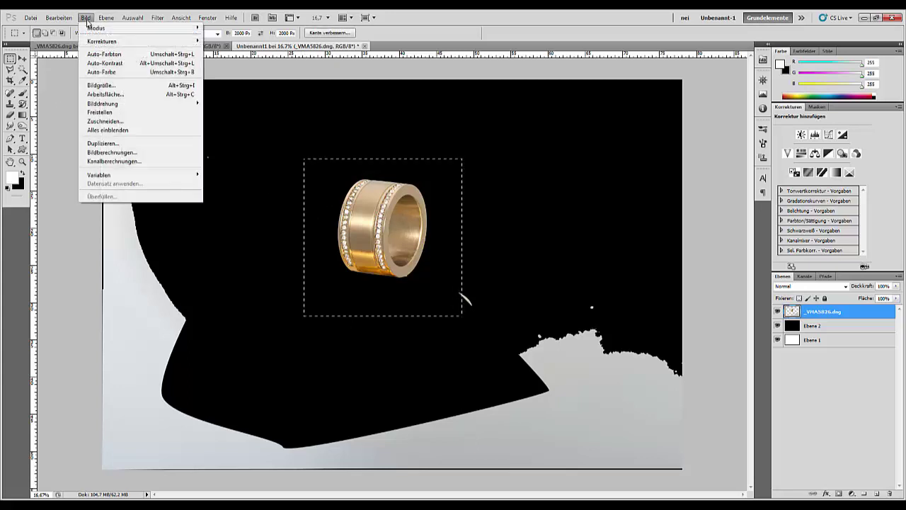
click(100, 112)
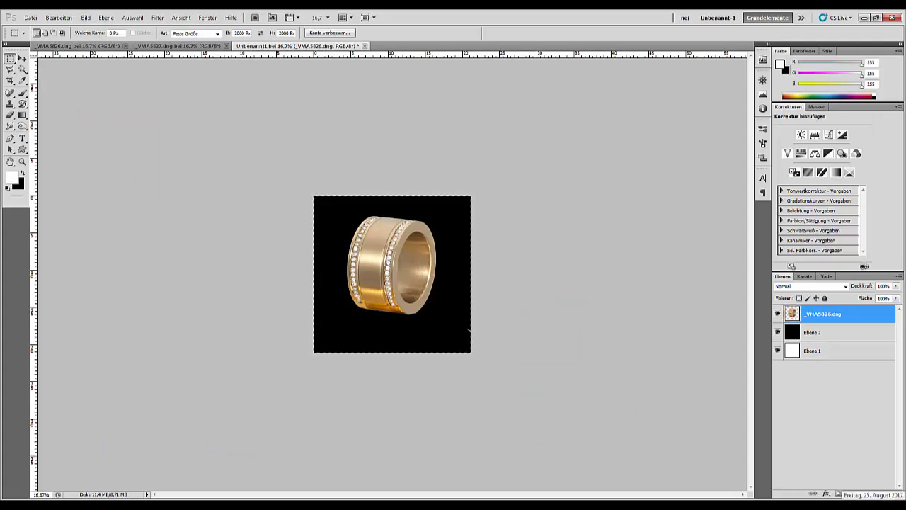
- Erase the leftover background sliver and the stray edge bit near the ring's lower rim with a 22 px eraser
key(ctrl+plus)
key(ctrl+plus)
key(ctrl+plus)
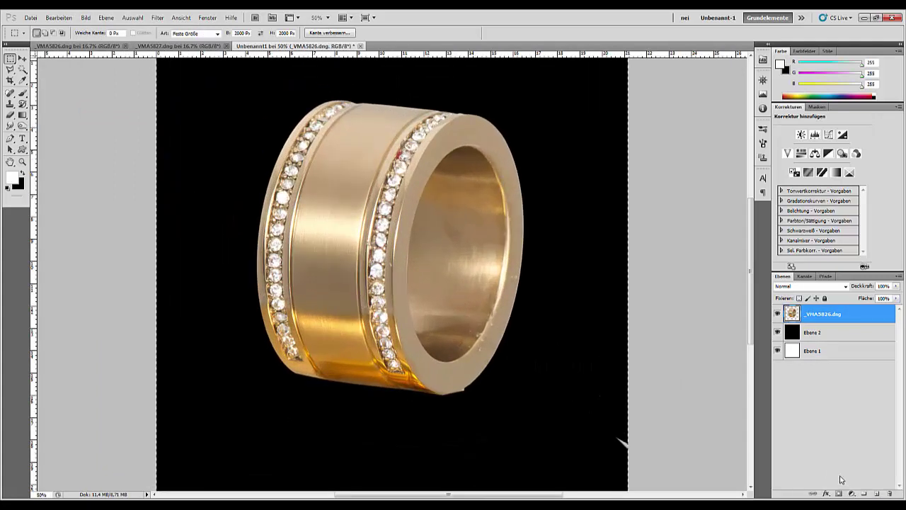
drag(480, 431, 405, 319)
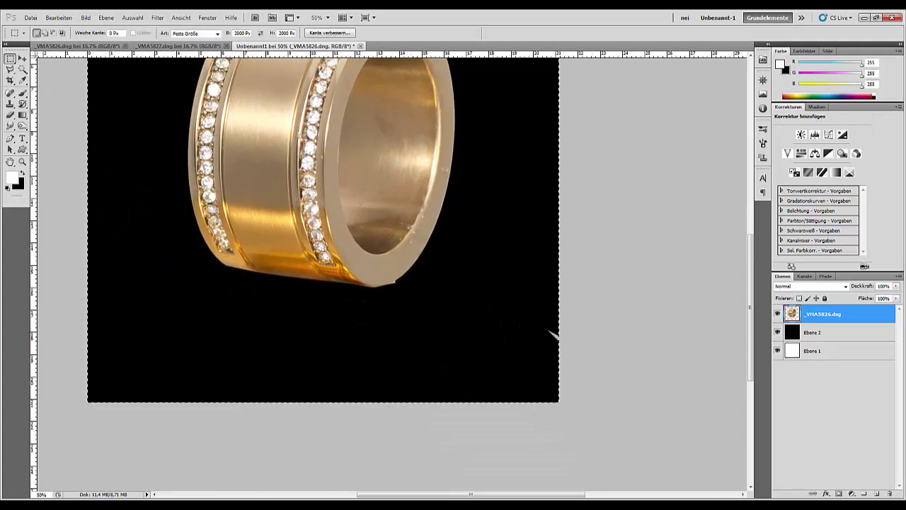
click(11, 115)
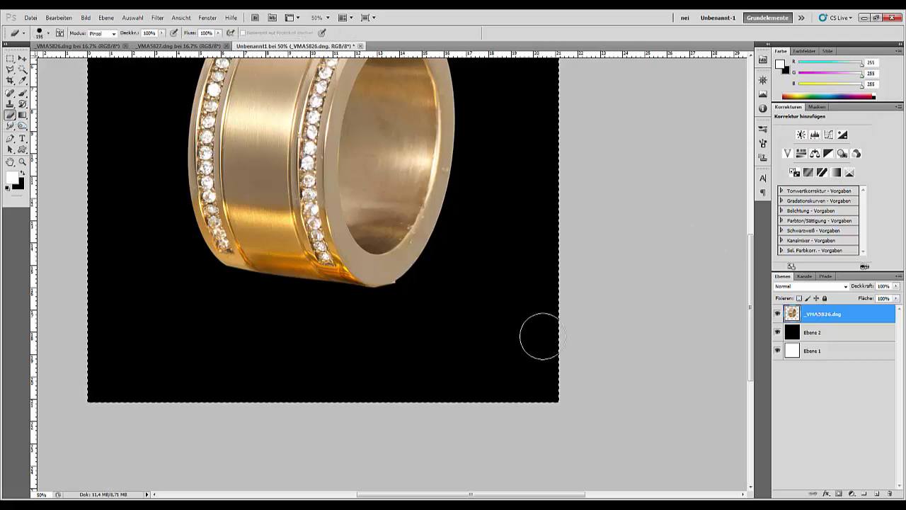
right_click(442, 298)
drag(517, 319, 459, 324)
key(Return)
key(ctrl+minus)
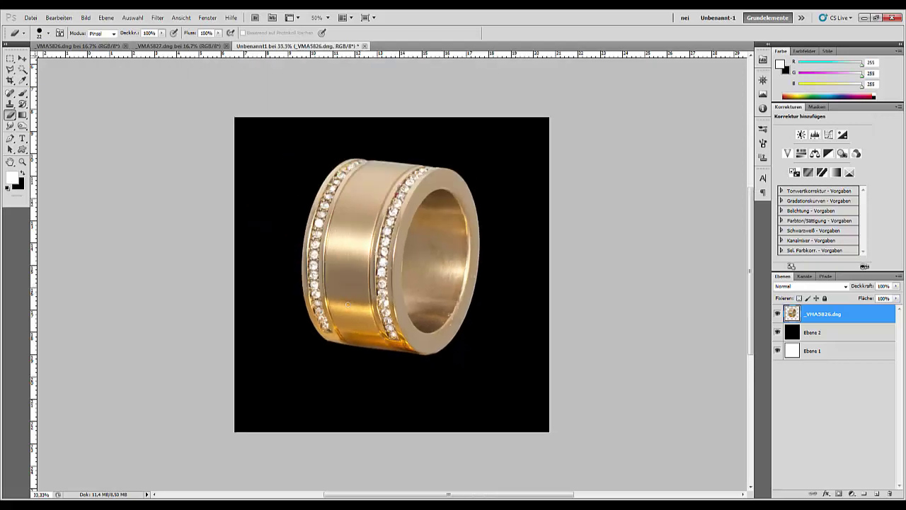
- Duplicate the _VMA5826.dng layer
key(ctrl+1)
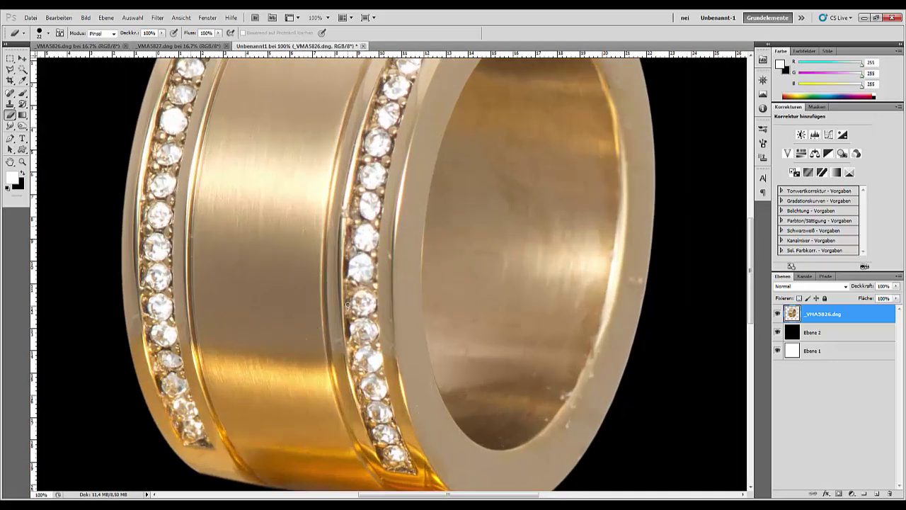
key(ctrl+minus)
key(ctrl+minus)
key(ctrl+minus)
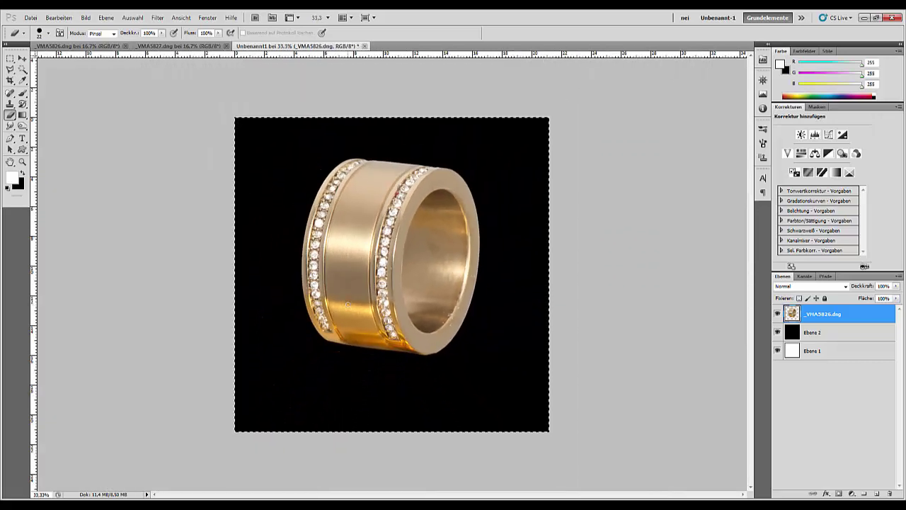
key(ctrl+1)
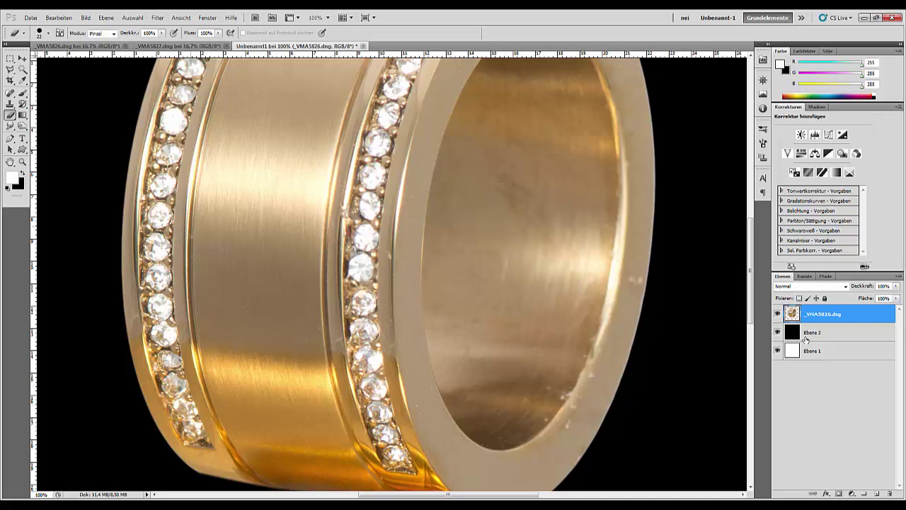
drag(830, 315, 878, 494)
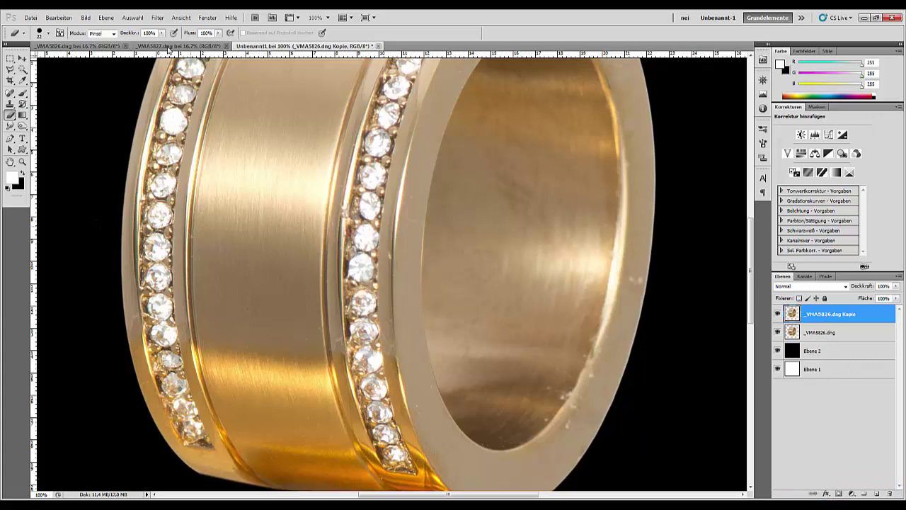
- Smooth the duplicated layer with Topaz DeNoise 5 at a raised overall strength, and apply the same filter a second time
click(157, 17)
mouse_move(170, 232)
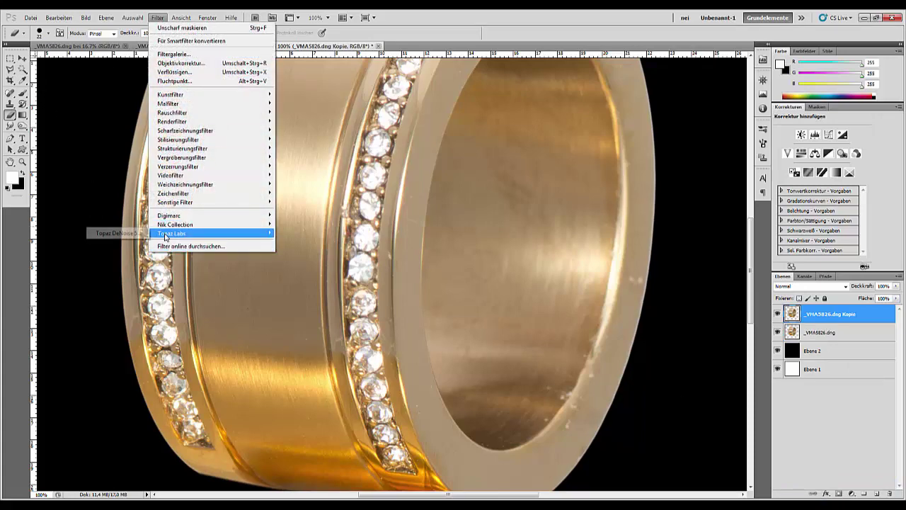
click(116, 233)
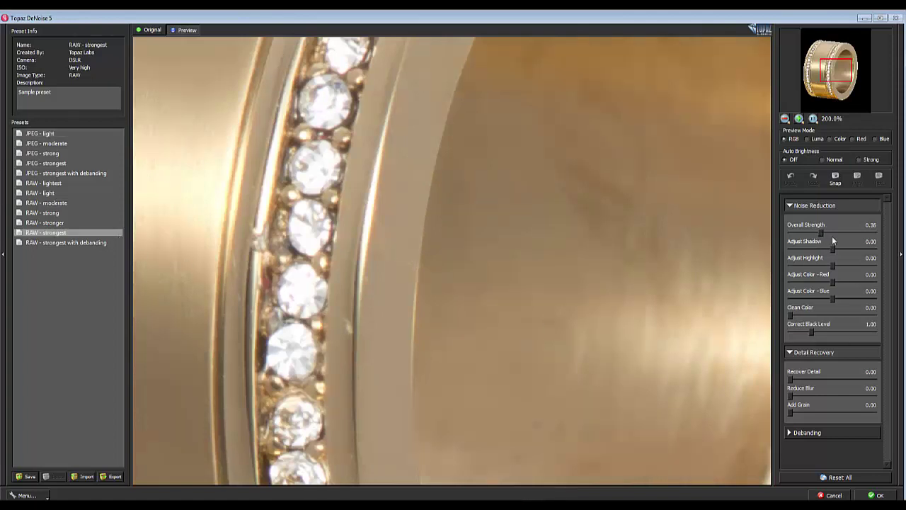
drag(852, 239, 857, 240)
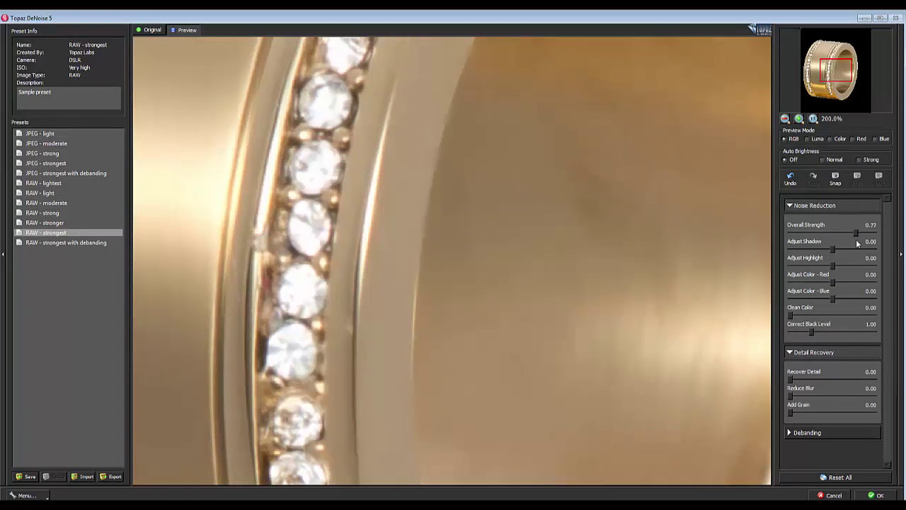
drag(857, 233, 867, 239)
key(Return)
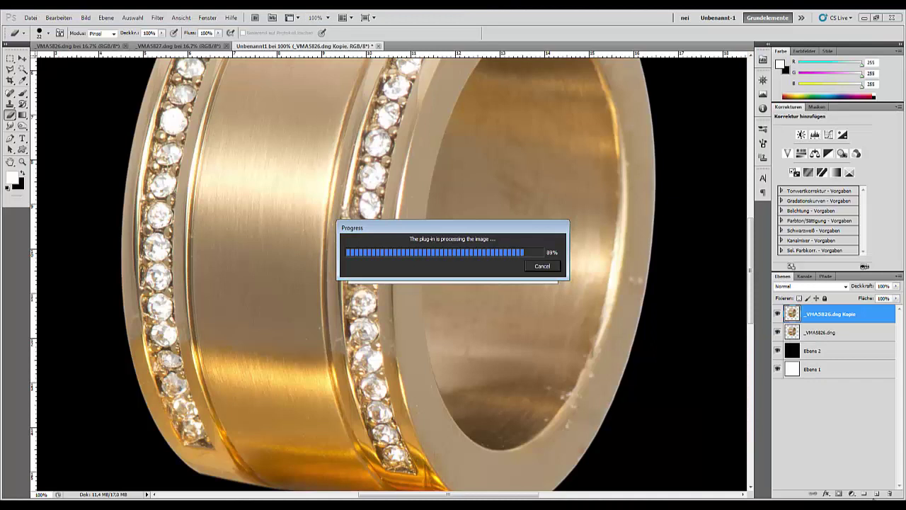
key(ctrl+minus)
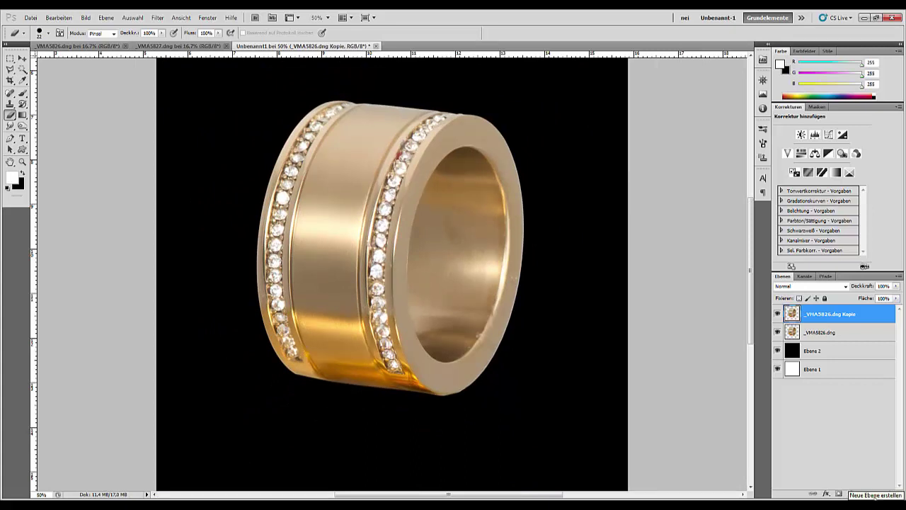
key(ctrl+f)
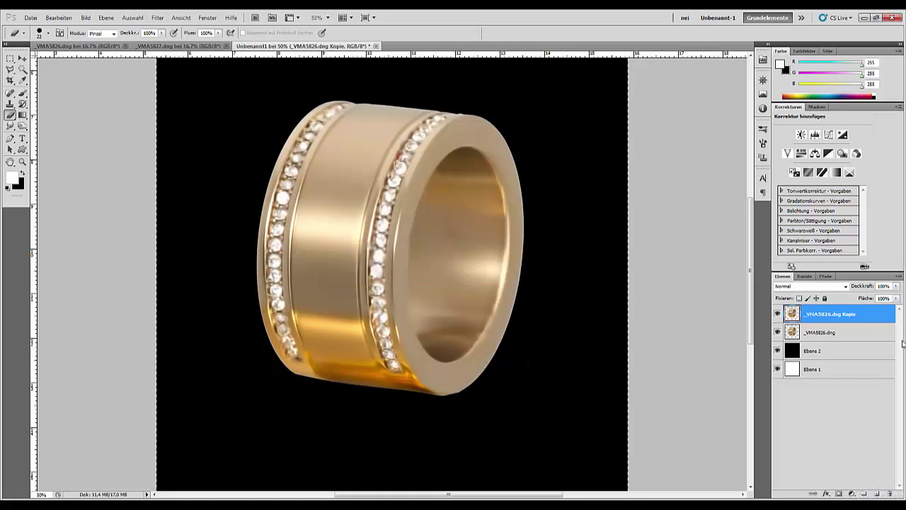
- Add a black mask to the smoothed copy and reveal only the ring's inner surface using a smaller white brush
click(838, 494)
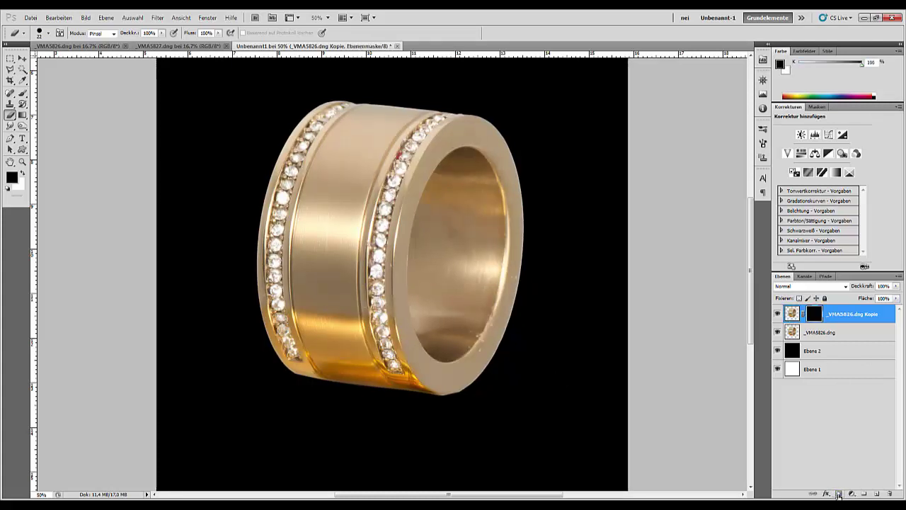
click(23, 92)
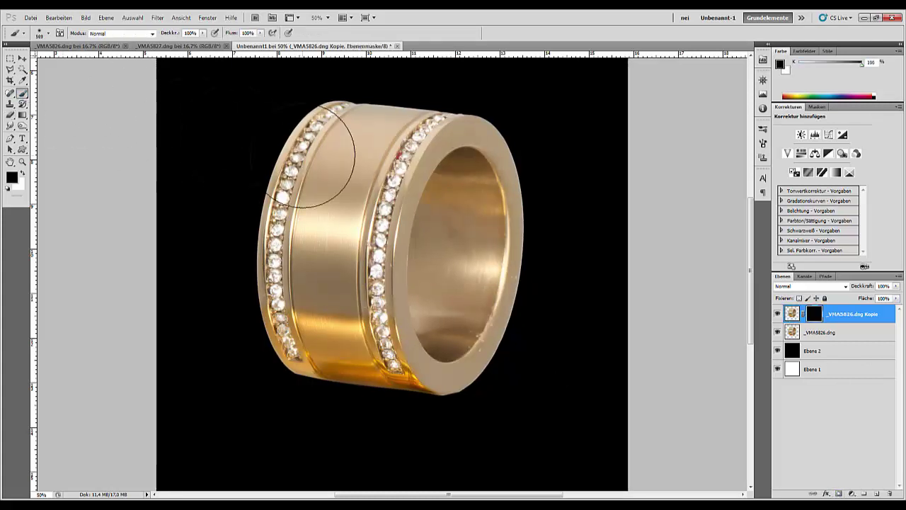
right_click(525, 220)
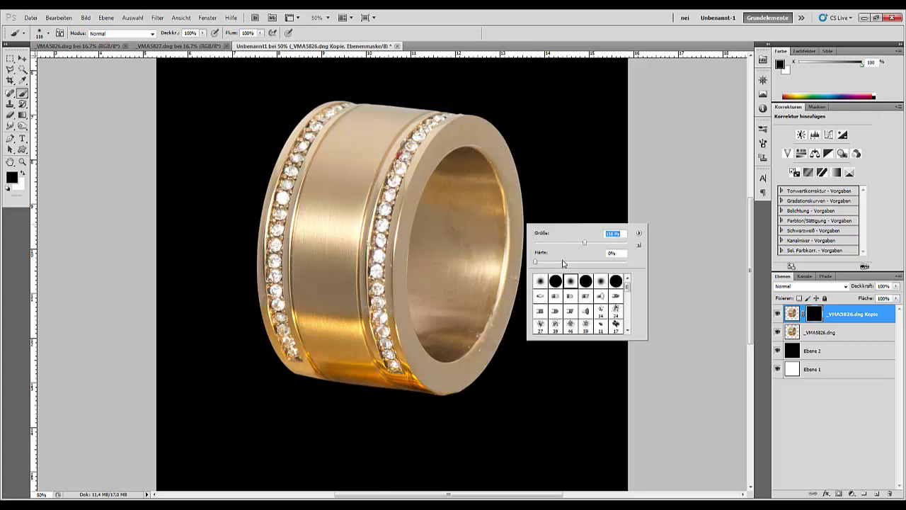
drag(536, 264, 574, 243)
click(22, 176)
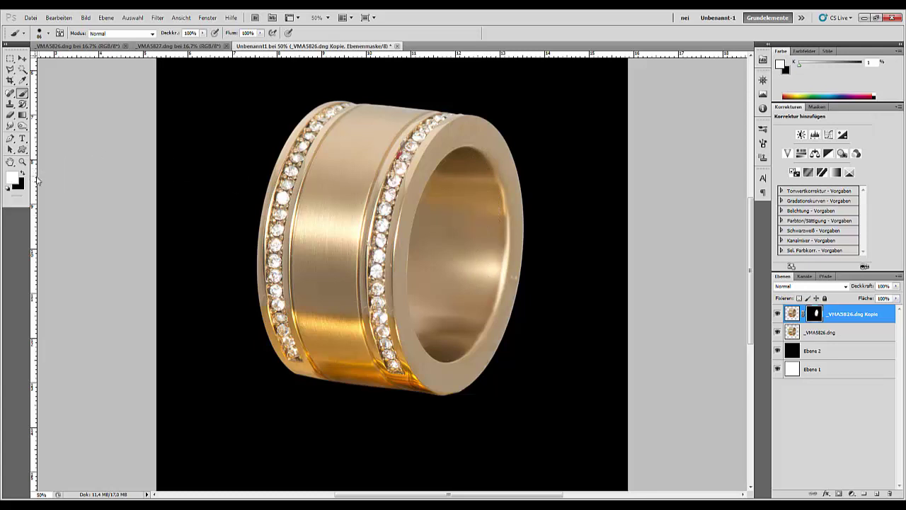
- Paint black on the mask along the ring's front rim, and merge the copy down into the _VMA5826.dng layer
click(22, 172)
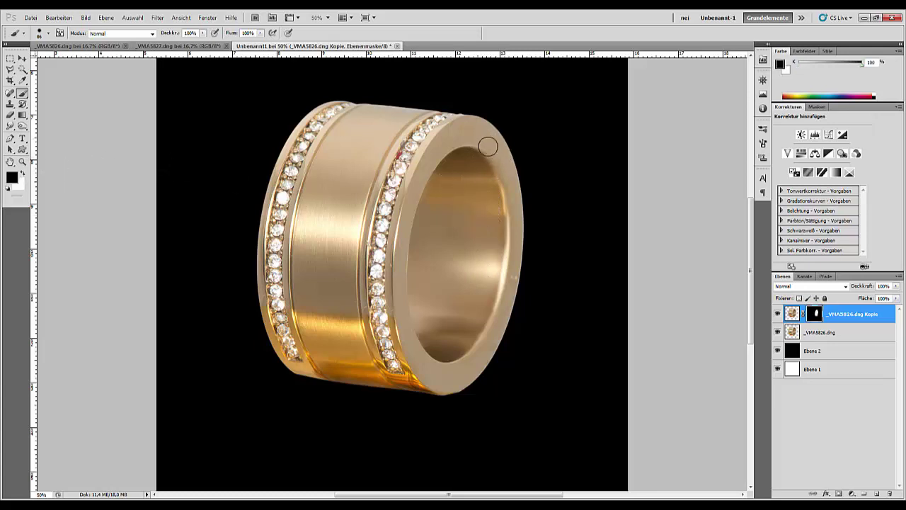
mouse_move(515, 213)
mouse_down()
mouse_move(514, 303)
mouse_move(472, 364)
mouse_move(500, 324)
mouse_move(515, 224)
mouse_move(499, 161)
mouse_move(467, 128)
mouse_up()
scroll(468, 128, up, 3)
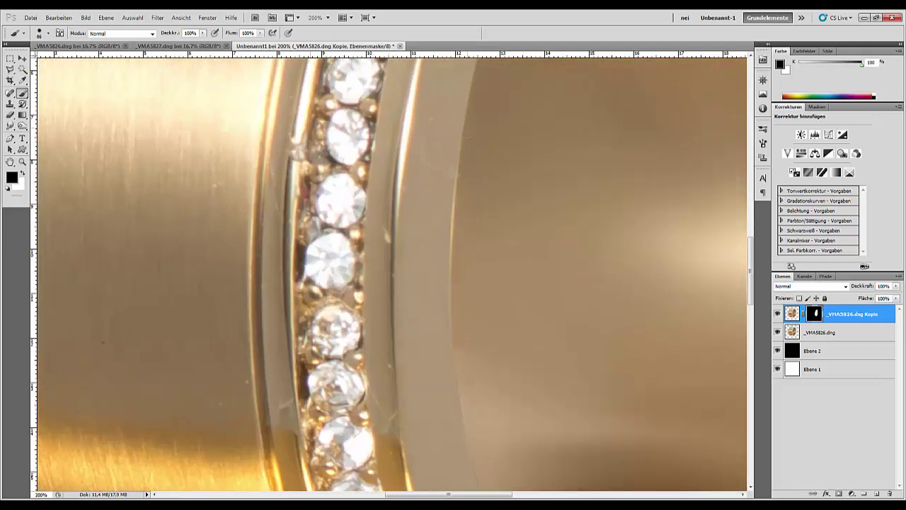
drag(467, 125, 354, 327)
drag(273, 307, 545, 183)
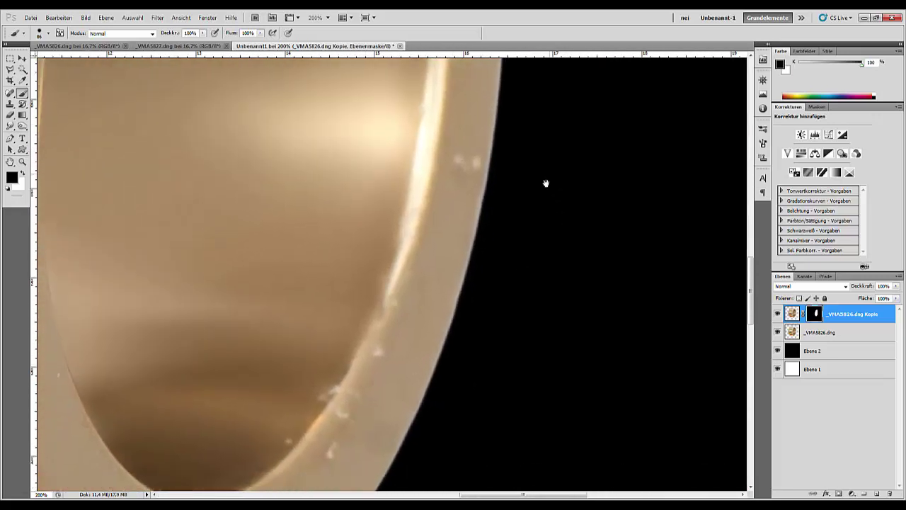
click(833, 321)
key(ctrl+e)
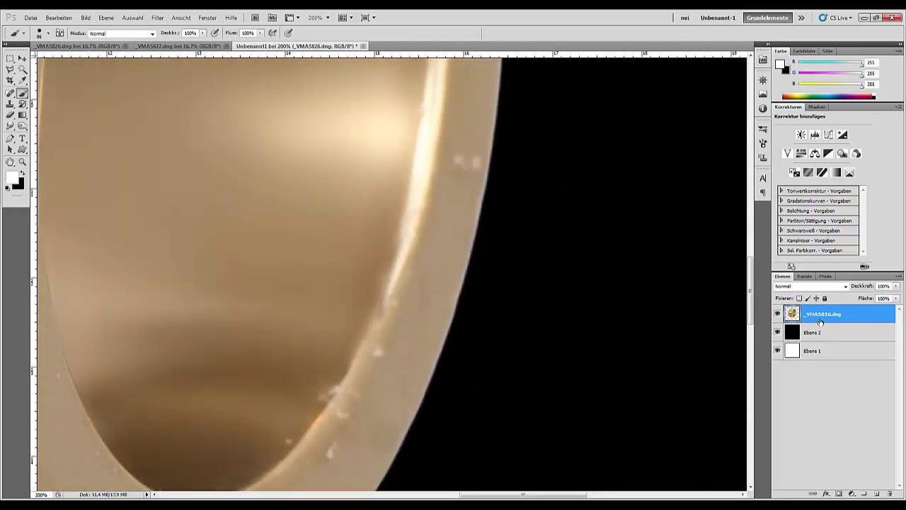
- Smudge away the white specks on the ring's front rim with the Smudge tool in Darken mode at 82% strength
click(9, 126)
click(9, 126)
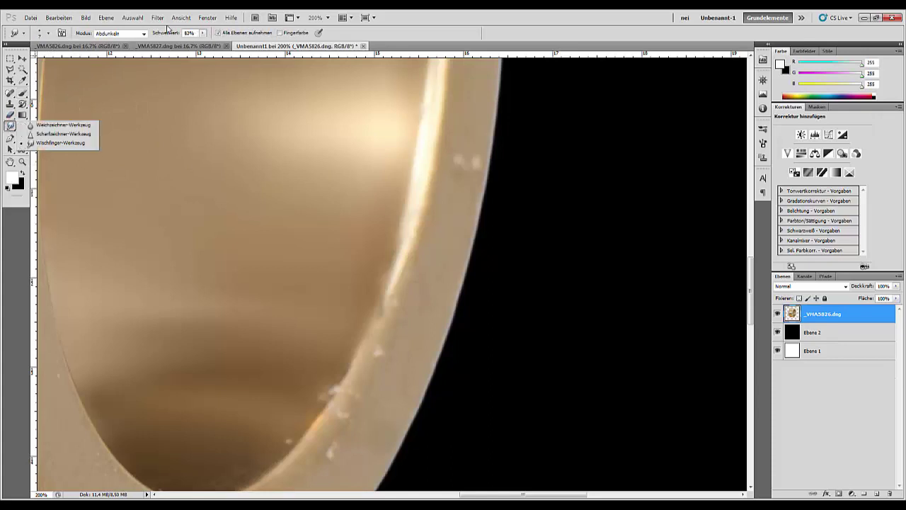
click(479, 149)
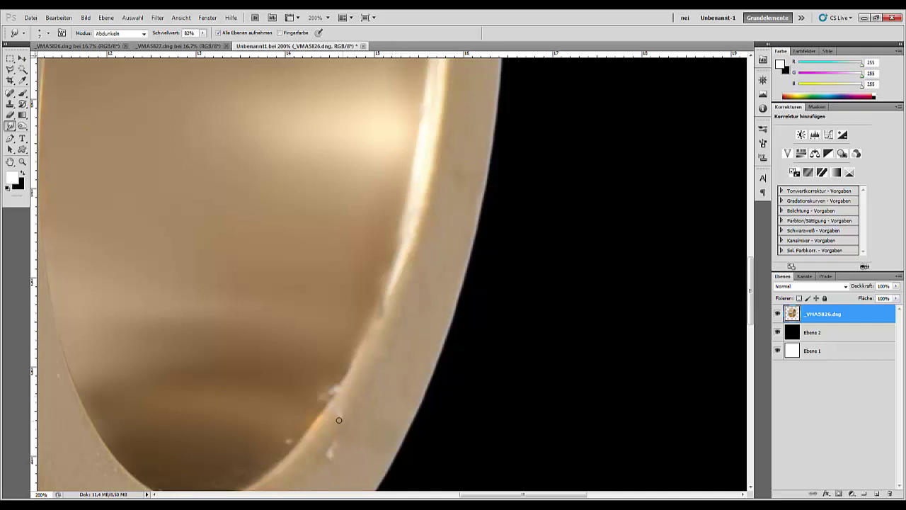
drag(338, 437, 332, 457)
key(r)
mouse_move(164, 324)
mouse_down()
mouse_move(183, 332)
mouse_move(313, 253)
mouse_move(213, 267)
mouse_move(354, 461)
mouse_move(519, 430)
mouse_move(449, 439)
mouse_move(474, 431)
mouse_move(450, 444)
mouse_up()
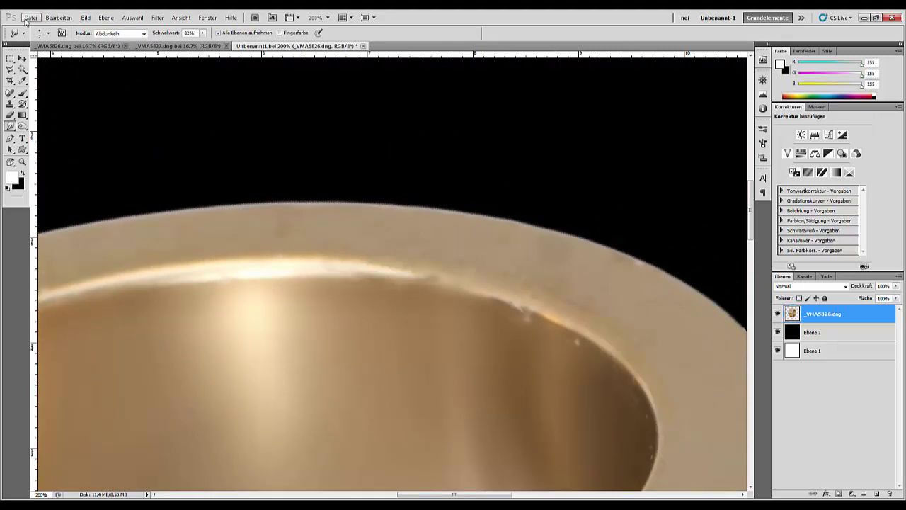
- Check the OpenGL activation setting in the performance preferences and leave the preferences without changes
click(56, 18)
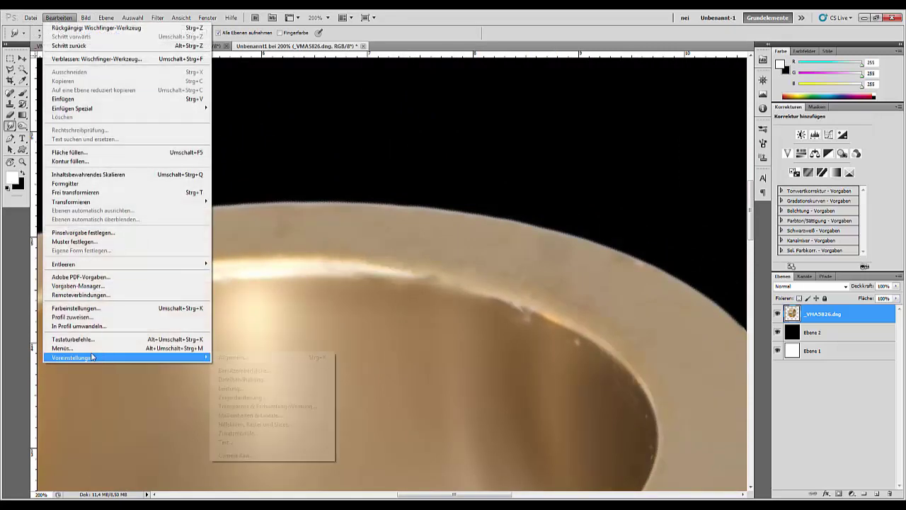
mouse_move(95, 358)
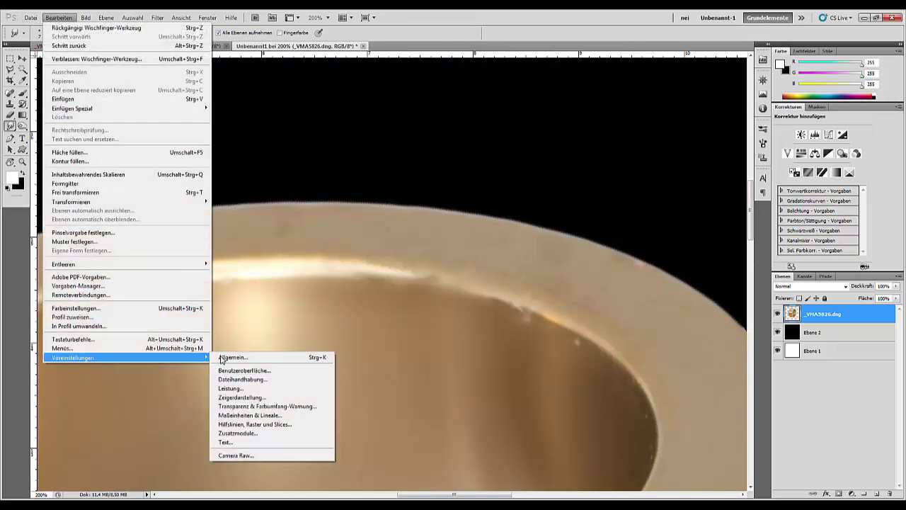
click(224, 358)
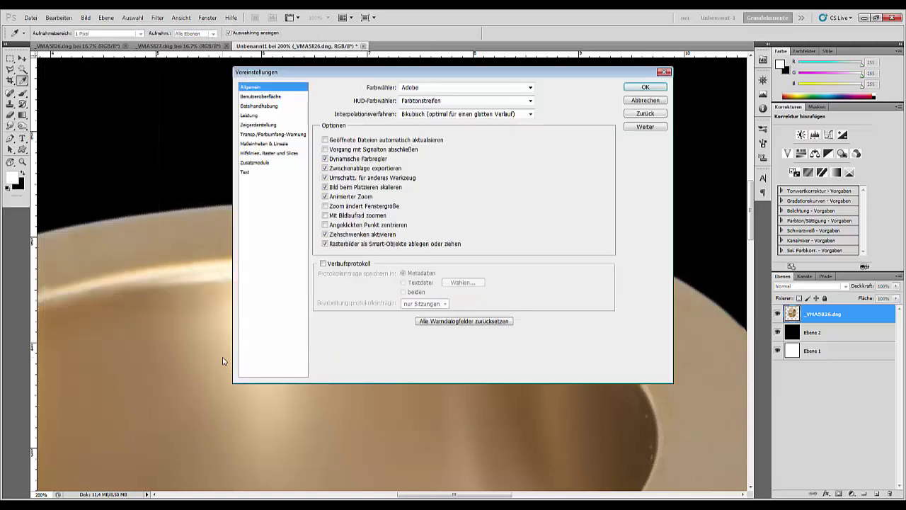
click(245, 97)
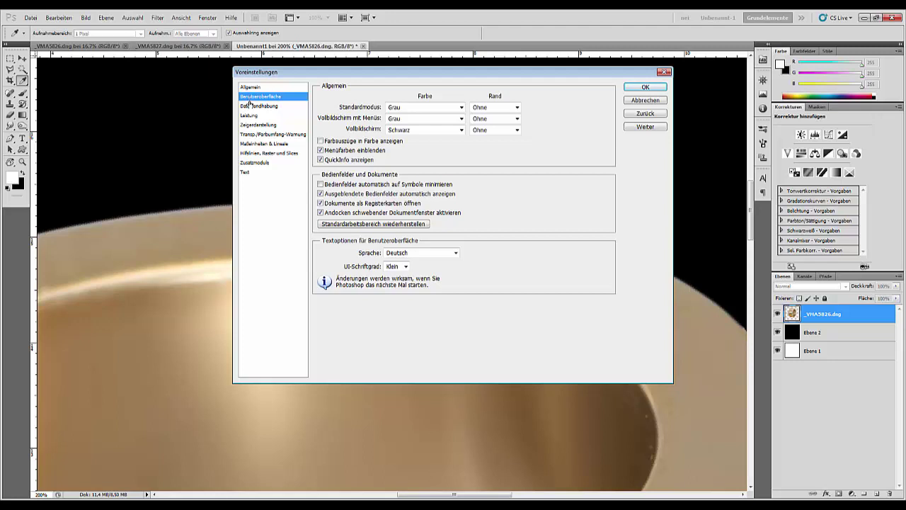
click(252, 117)
mouse_move(499, 263)
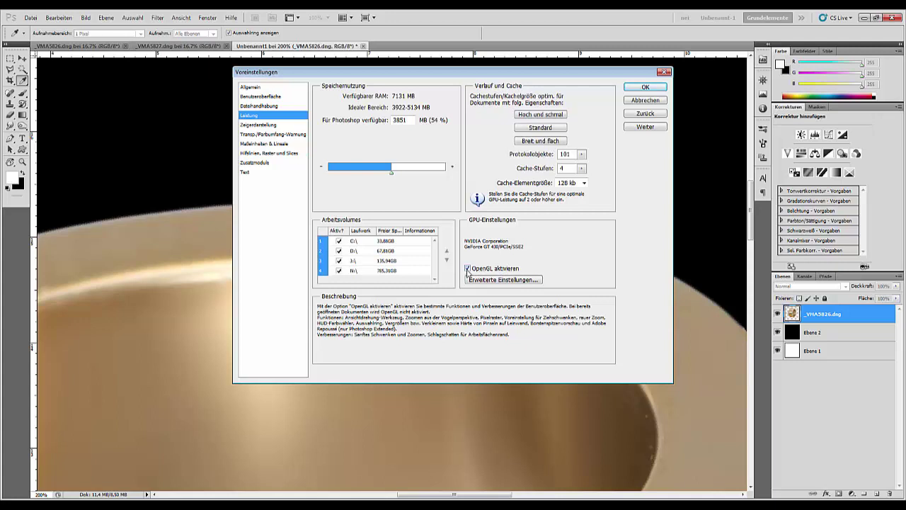
click(642, 100)
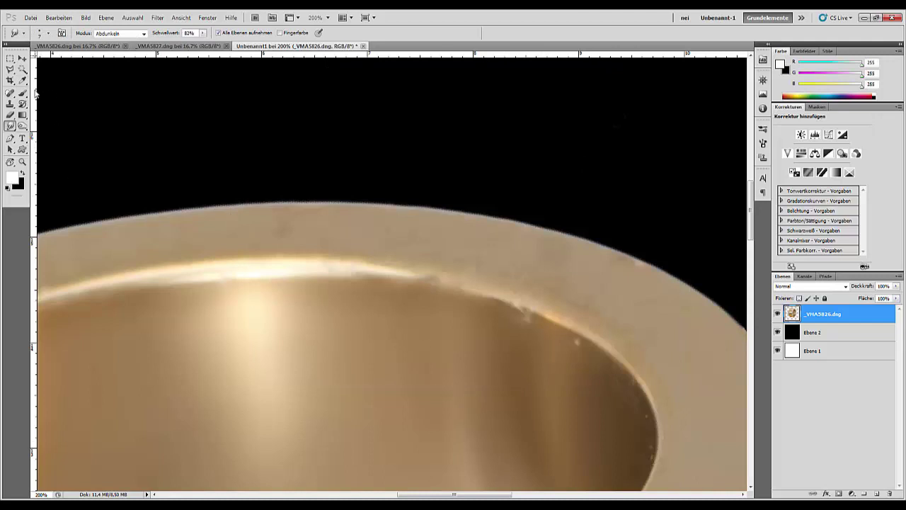
- Smudge away the specks along the ring's inner edge in Darken mode, and extend the bright edge highlight in Lighten mode
drag(570, 338, 585, 347)
mouse_move(522, 320)
mouse_down()
mouse_move(543, 324)
mouse_move(500, 306)
mouse_move(533, 320)
mouse_move(527, 324)
mouse_move(506, 306)
mouse_move(402, 296)
mouse_up()
click(133, 33)
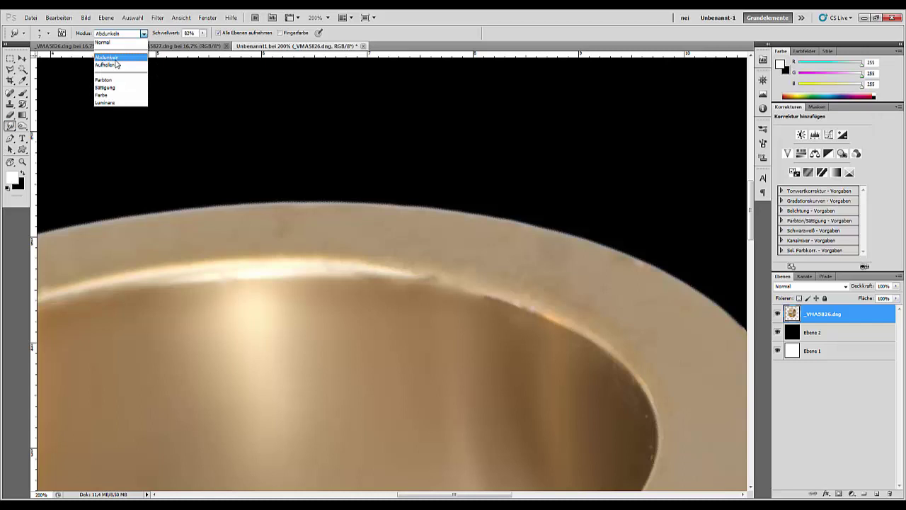
click(112, 66)
mouse_move(398, 275)
mouse_down()
mouse_move(424, 279)
mouse_move(394, 275)
mouse_move(479, 289)
mouse_up()
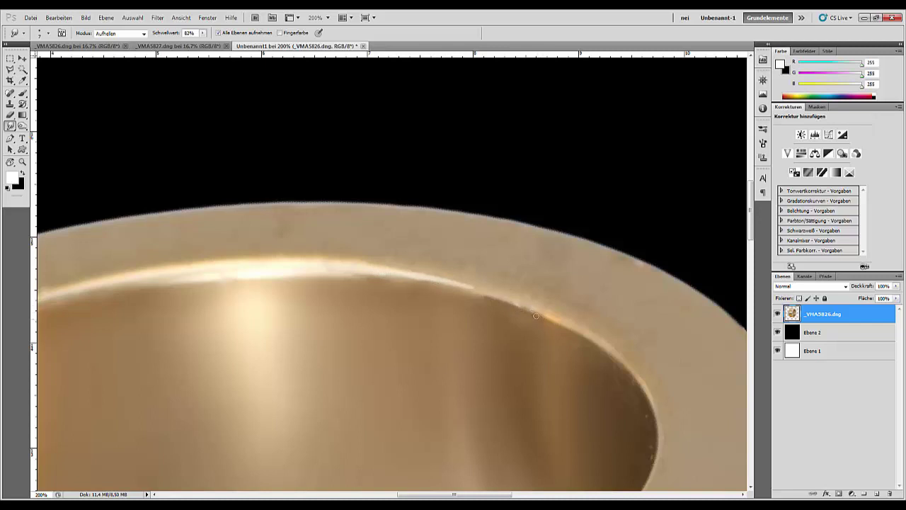
drag(483, 296, 486, 302)
- Smudge out the specks inside the ring's right inner edge in Darken mode, and blend the surface beside it with the Mixer Brush
click(138, 34)
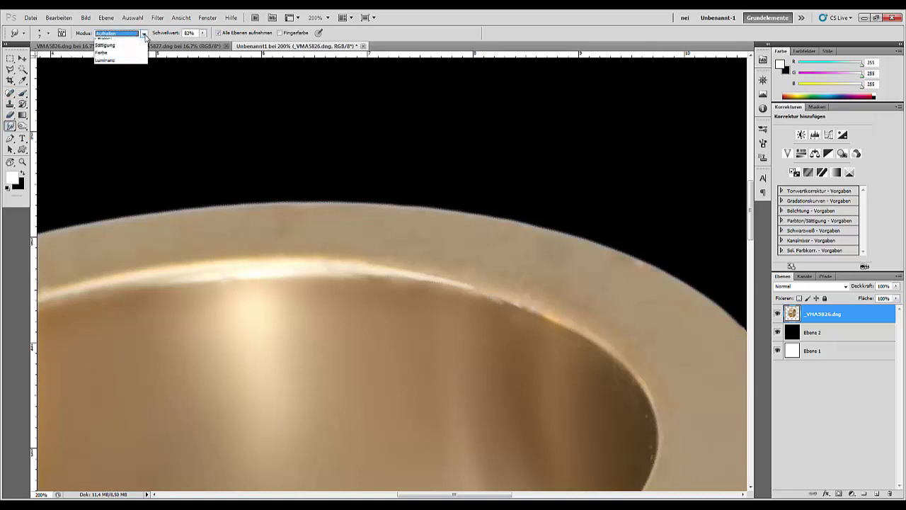
click(106, 56)
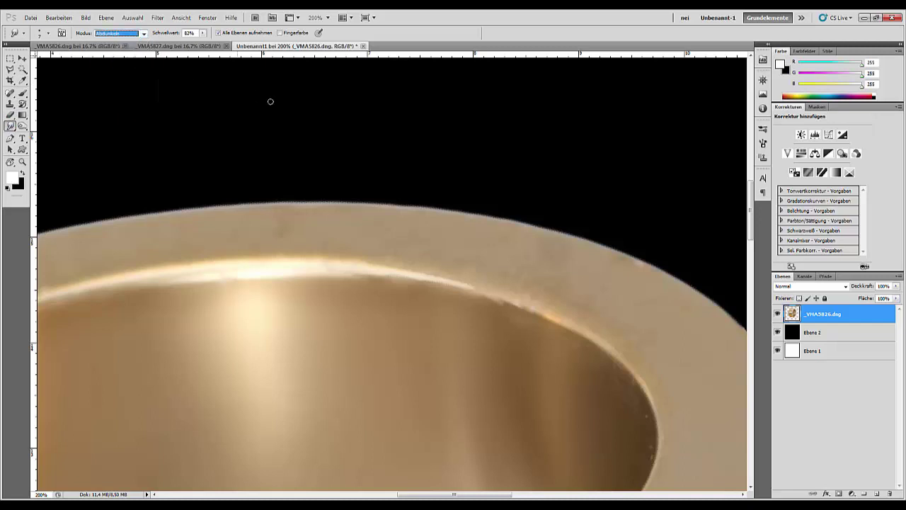
click(643, 413)
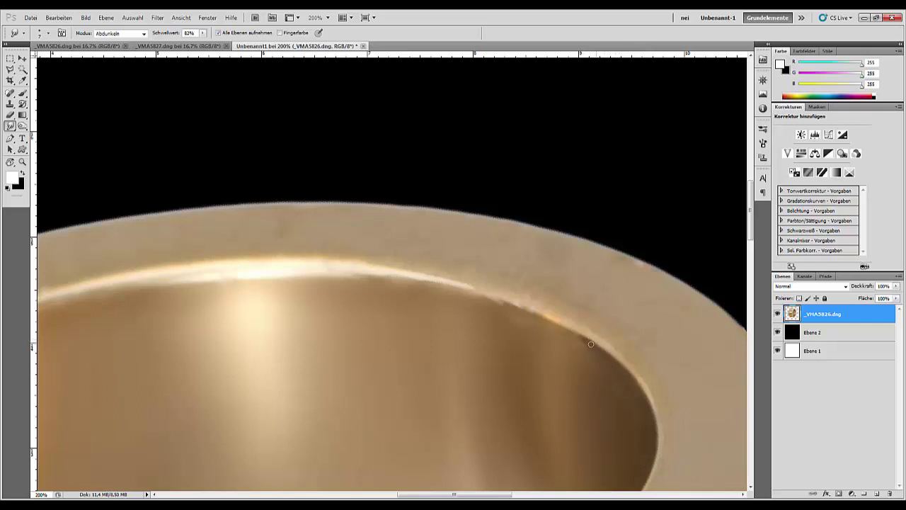
click(23, 93)
click(44, 121)
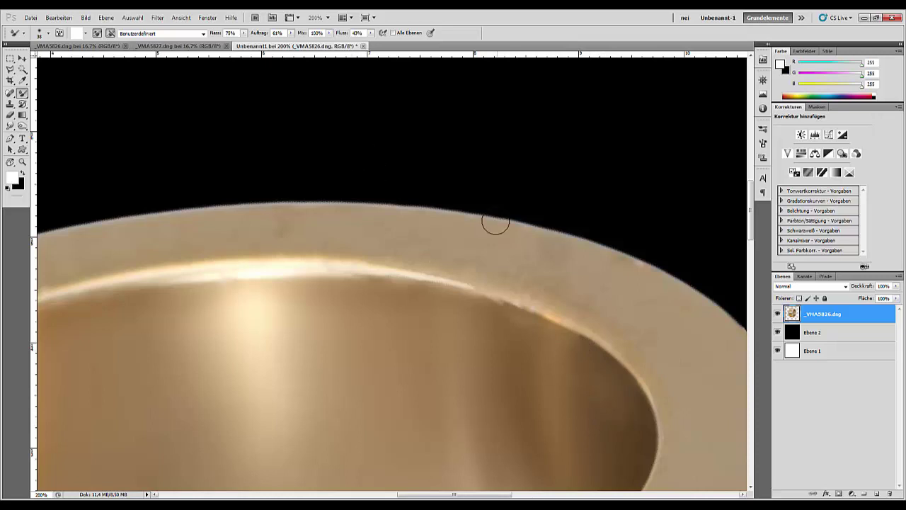
- Smooth the bright highlight line along the ring's inner edge with the Smudge tool in Lighten mode at 82% strength
click(9, 126)
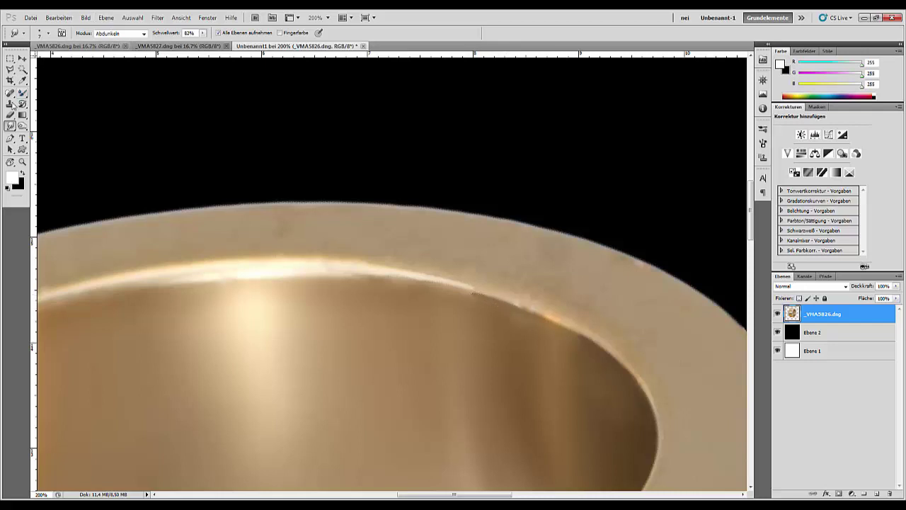
click(121, 33)
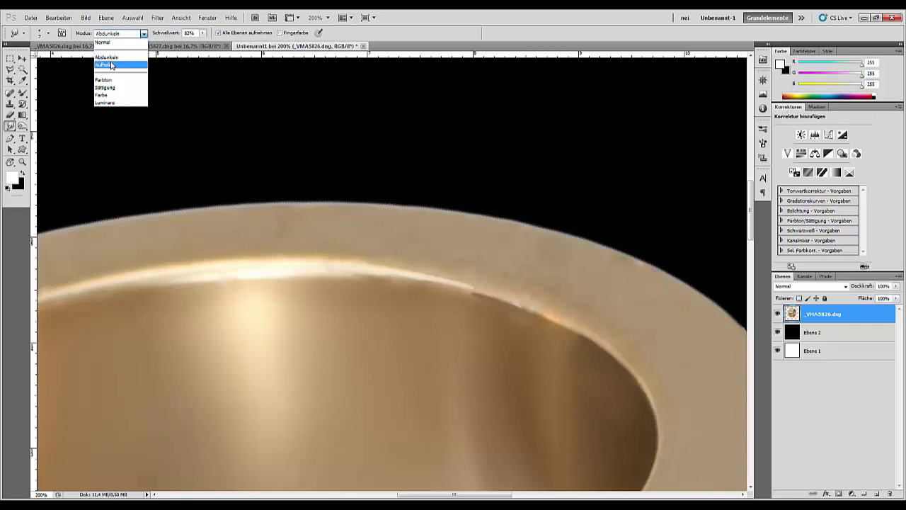
click(106, 65)
click(470, 294)
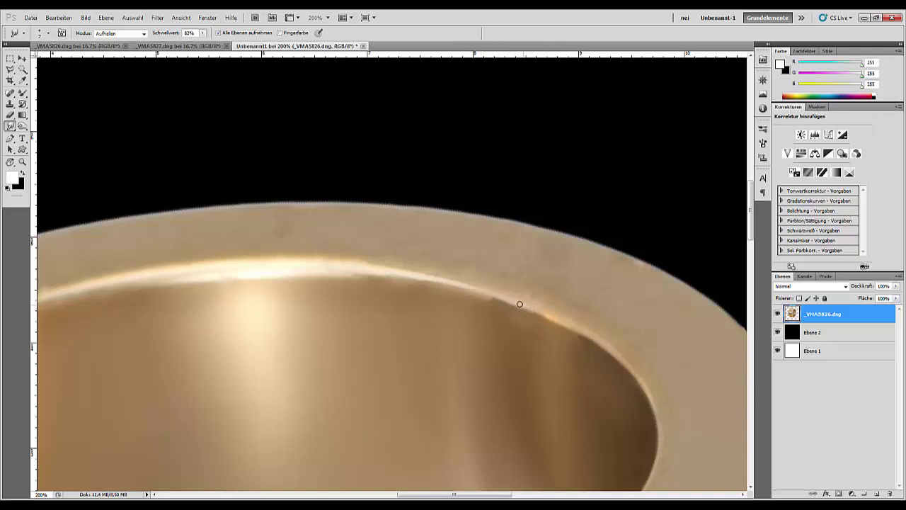
- Blend the blotches along the ring's inner edge and front rim using the Mixer Brush at a smaller brush size
click(22, 93)
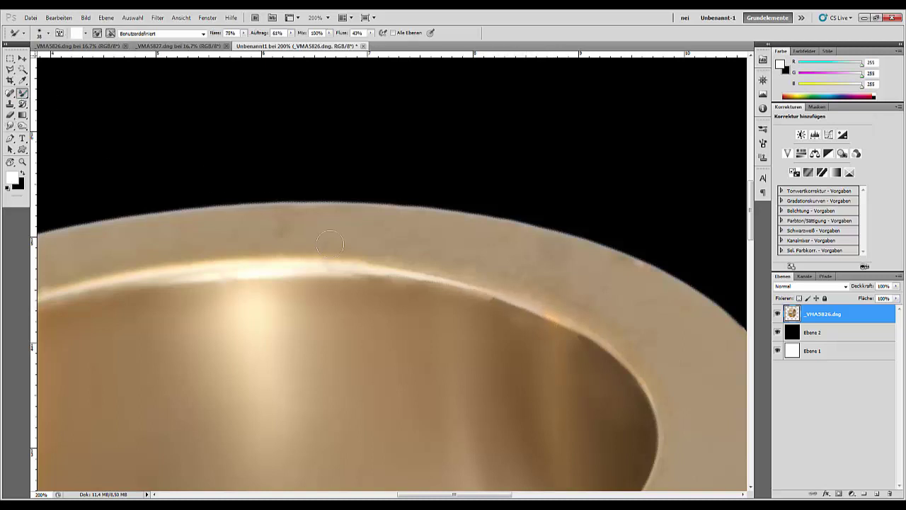
right_click(461, 307)
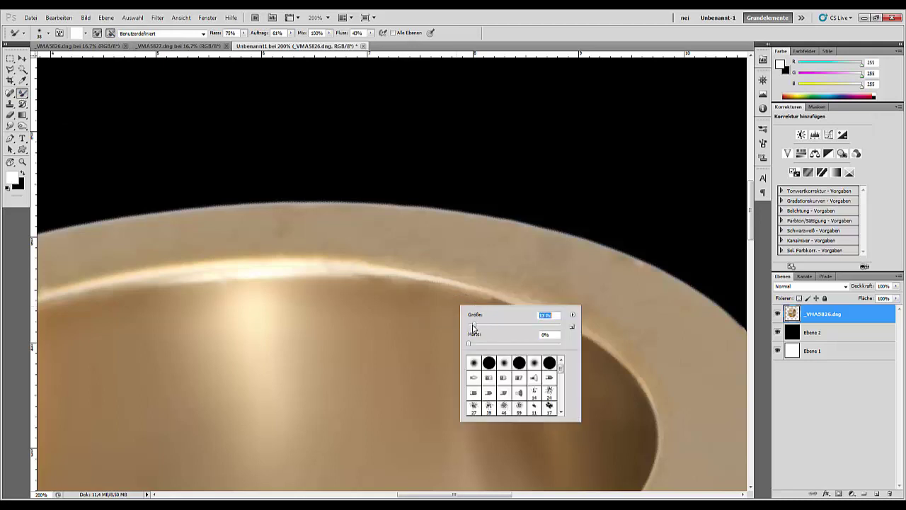
click(487, 301)
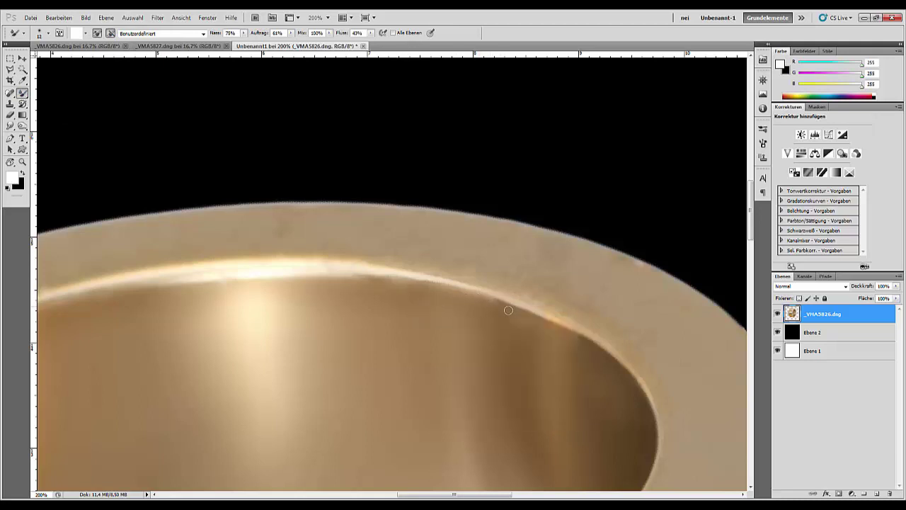
- Smooth the ring's front rim with the Smudge tool in Lighten mode at 82% strength, using a larger brush
click(10, 125)
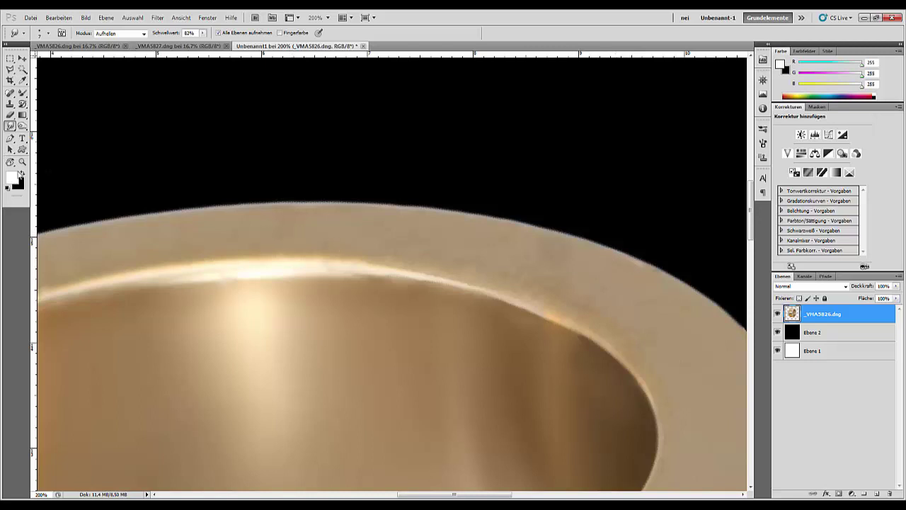
click(10, 163)
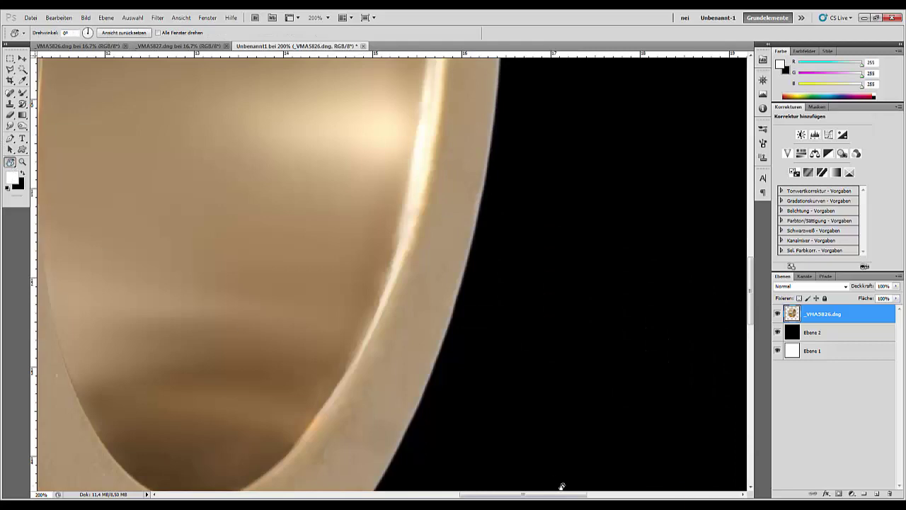
key(ctrl+minus)
key(ctrl+minus)
key(ctrl+minus)
key(ctrl+minus)
key(ctrl+minus)
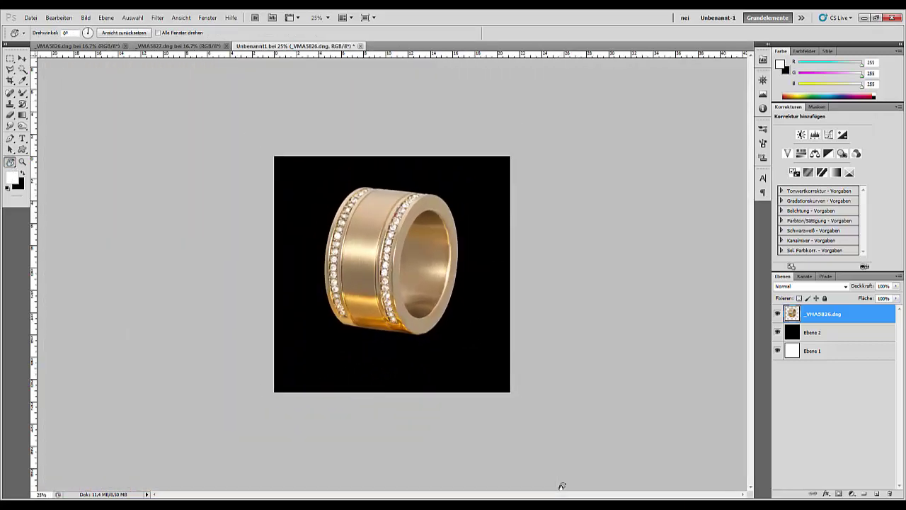
key(ctrl+plus)
key(ctrl+plus)
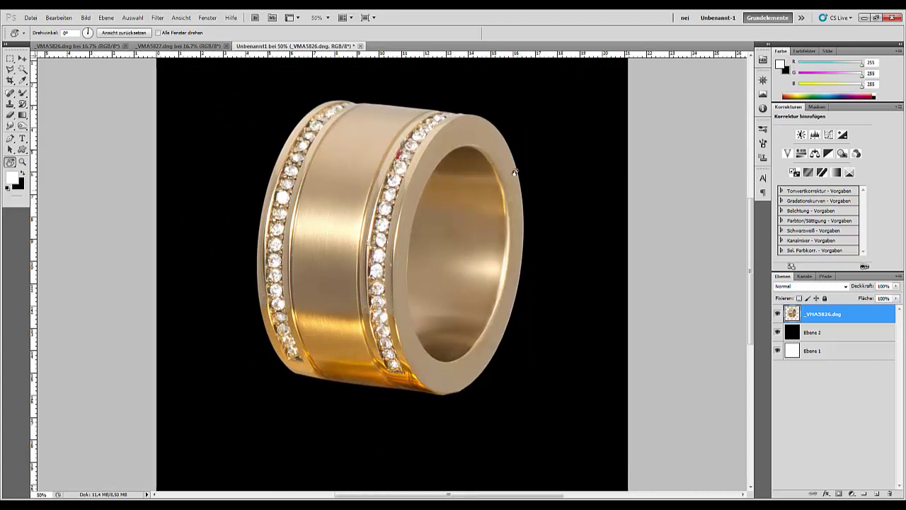
click(10, 125)
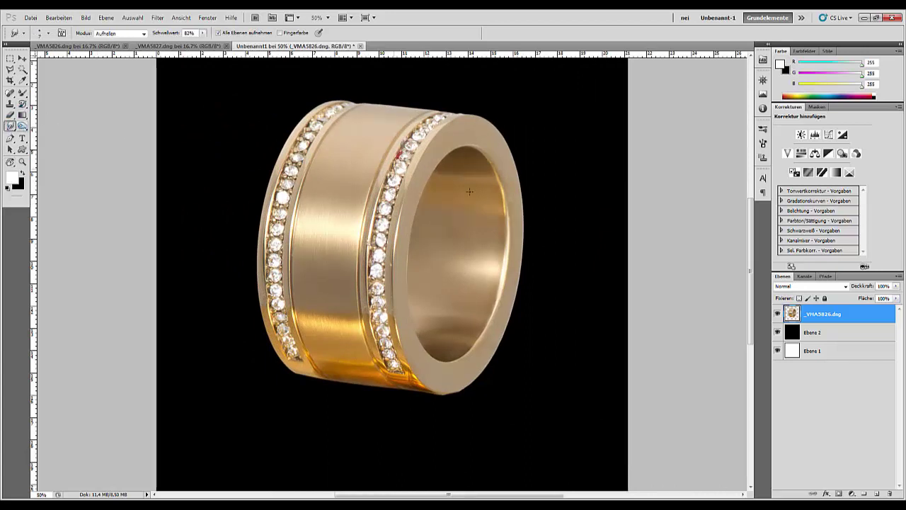
right_click(485, 164)
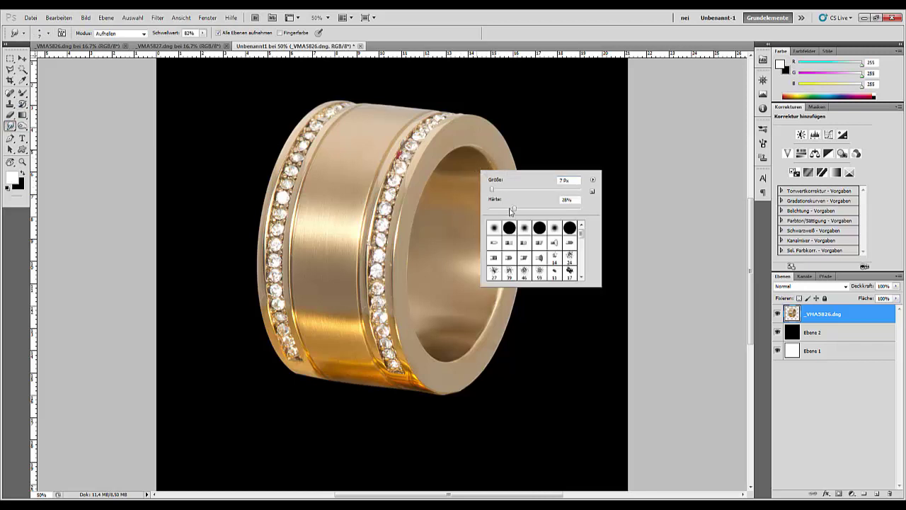
key(Return)
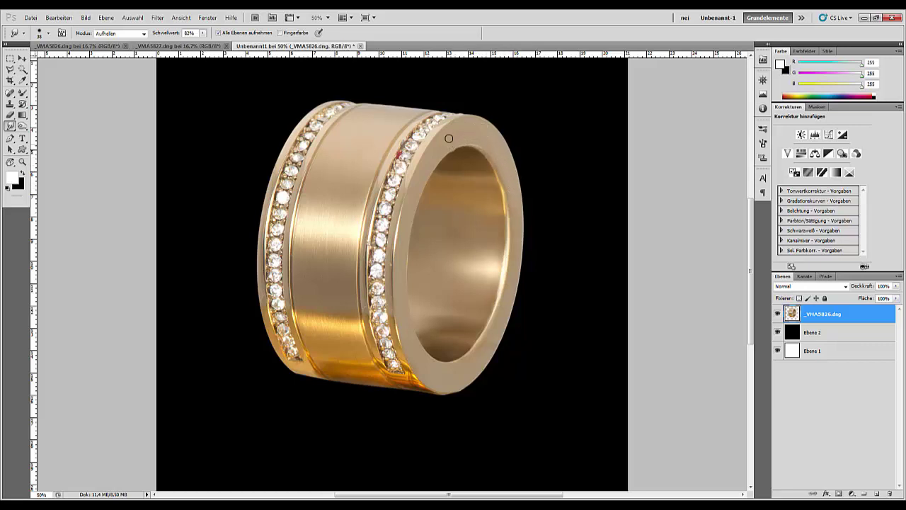
- Duplicate the _VMA5826.dng layer, flip the copy vertically, and place it directly below the ring as a reflection
key(ctrl+minus)
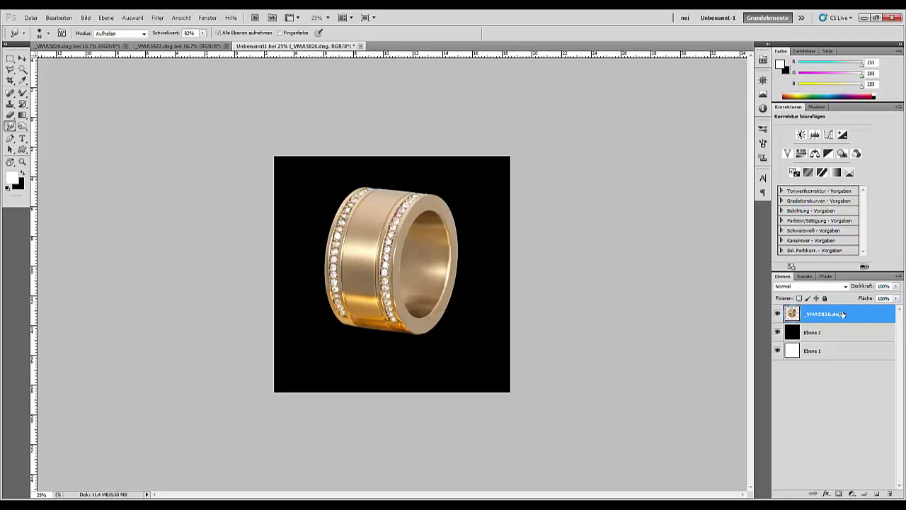
drag(842, 315, 877, 494)
key(ctrl+t)
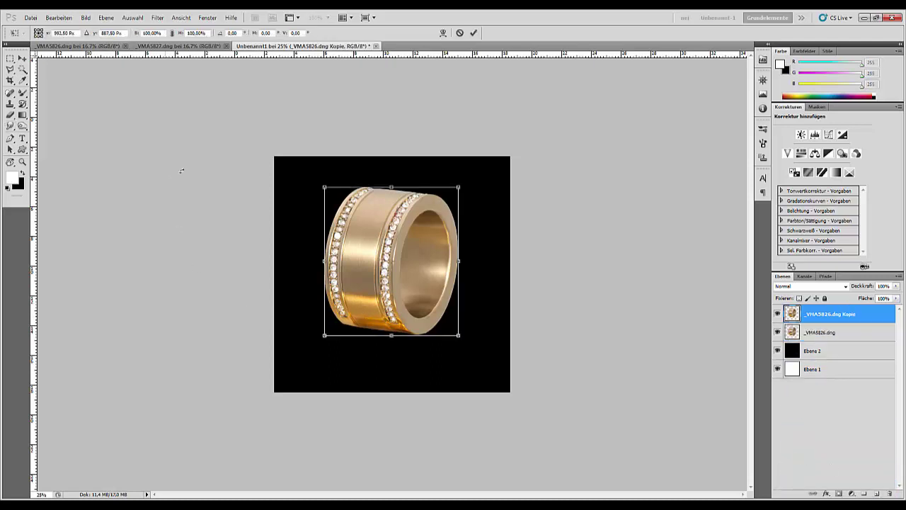
right_click(387, 244)
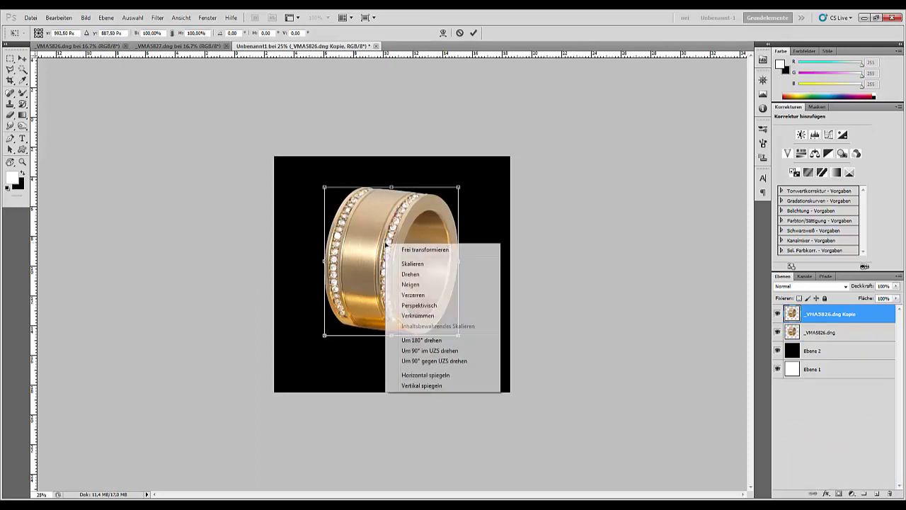
click(418, 387)
drag(385, 217, 379, 363)
key(Return)
- Move the flipped copy beneath the original layer, then rotate it about 14° and adjust its corners so it meets the ring's base
drag(828, 322, 829, 343)
key(ctrl+t)
drag(593, 290, 580, 335)
drag(338, 377, 334, 367)
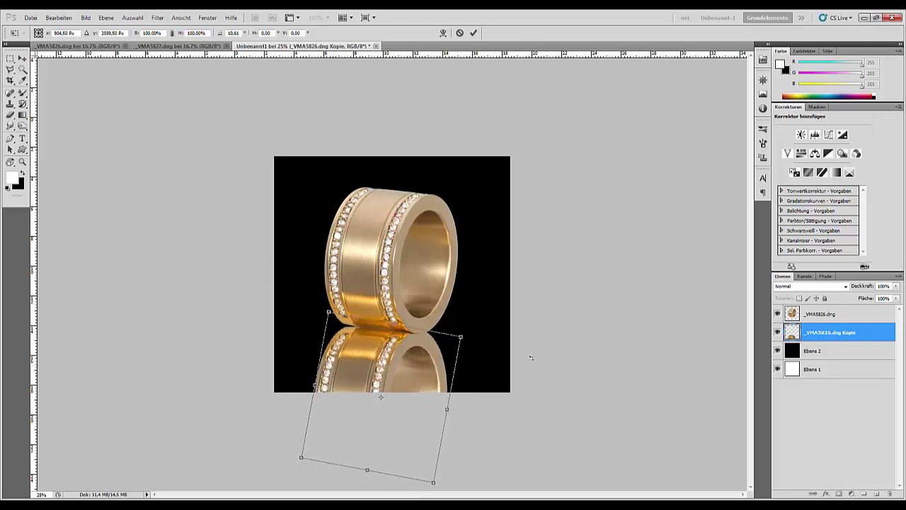
drag(531, 358, 531, 366)
drag(369, 370, 367, 371)
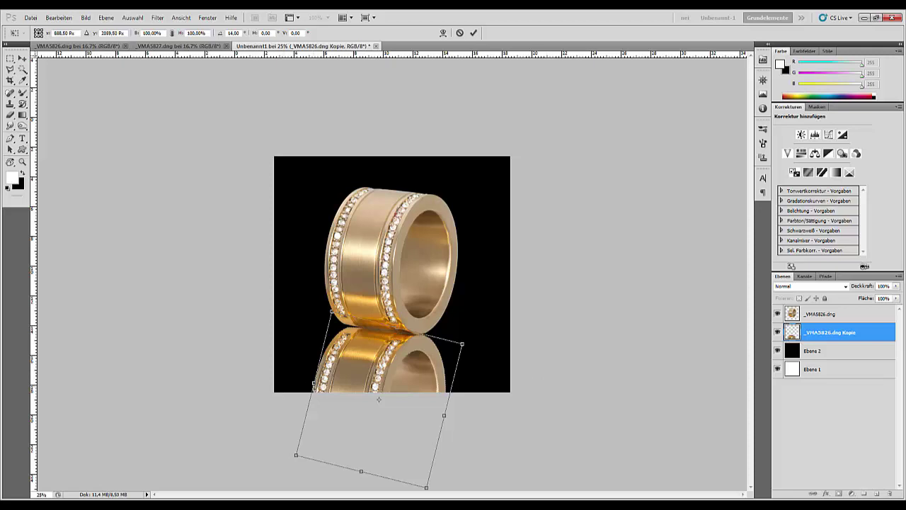
drag(314, 384, 315, 380)
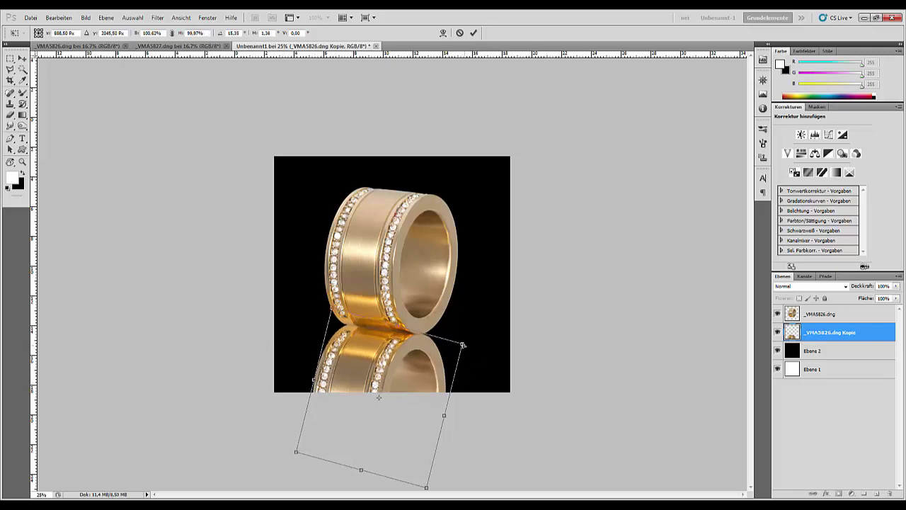
drag(462, 345, 458, 346)
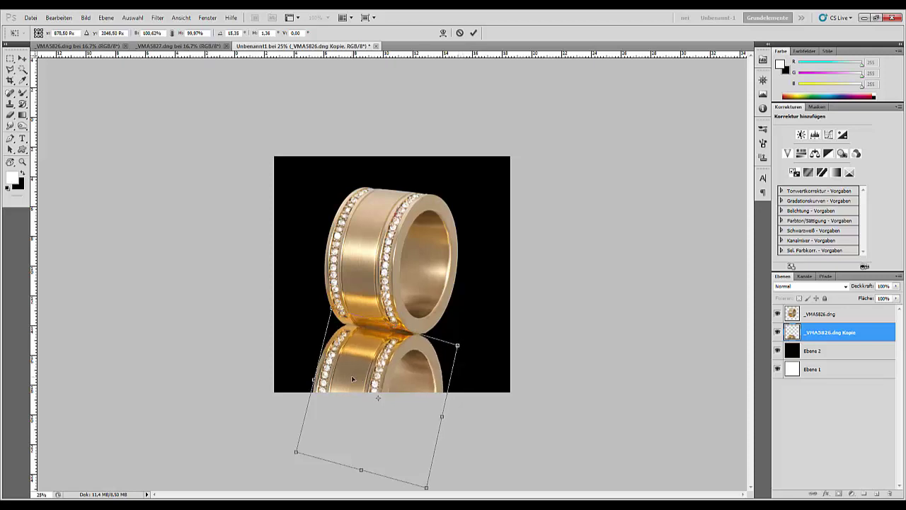
key(Return)
key(r)
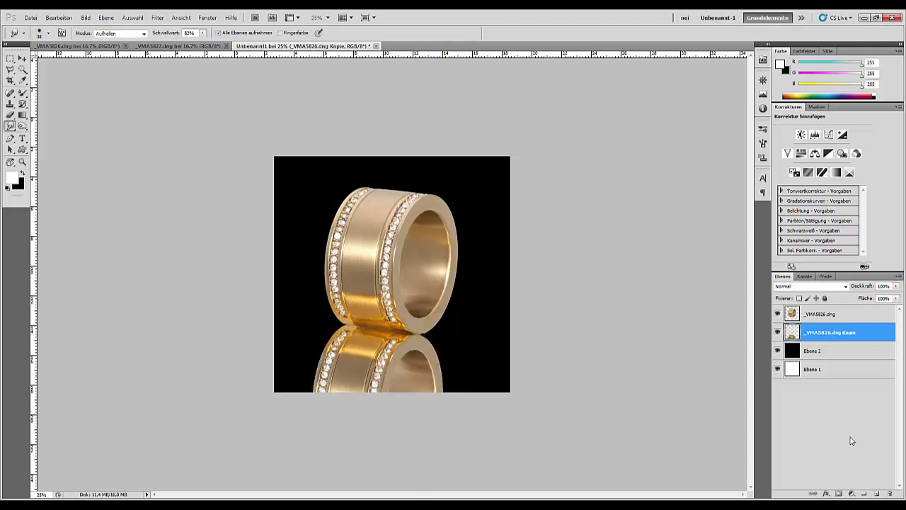
- Rotate the ring and its reflection layer together about 2° counter-clockwise and shift them slightly up and right on the canvas
shift+click(833, 318)
key(ctrl+t)
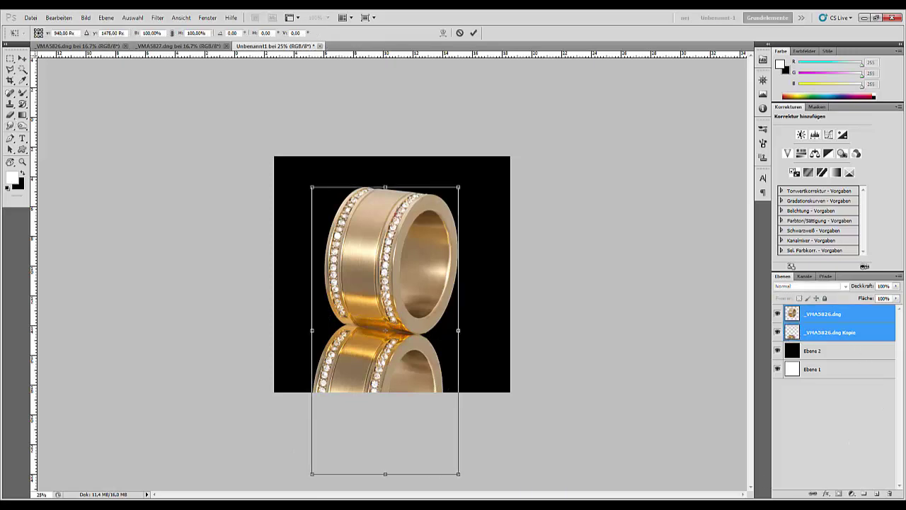
drag(486, 189, 477, 182)
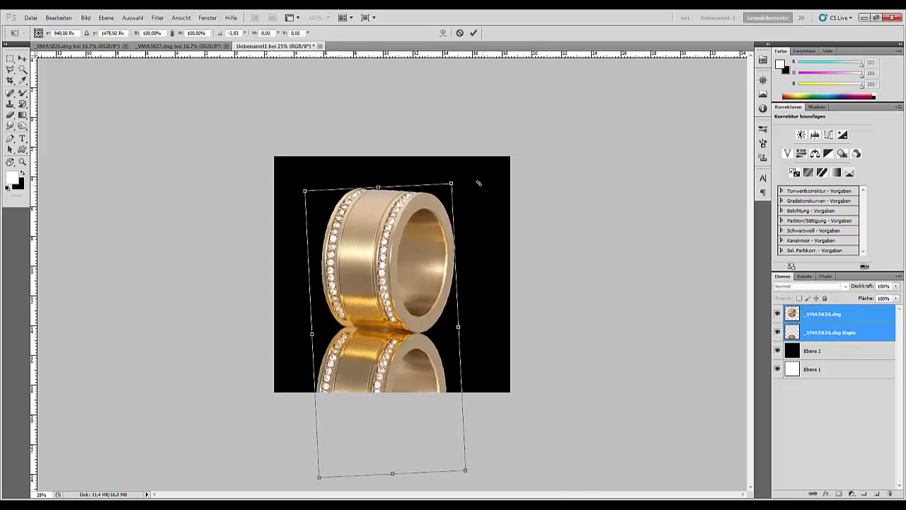
drag(410, 298, 414, 296)
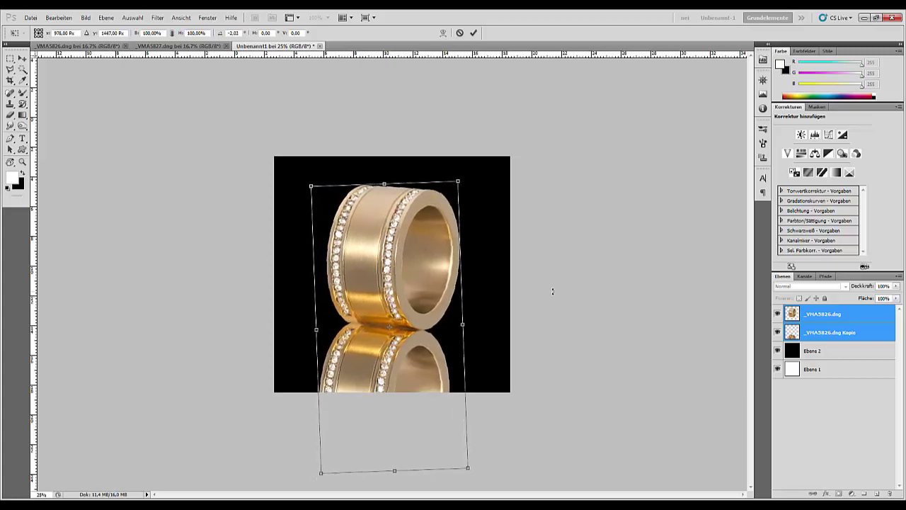
key(Return)
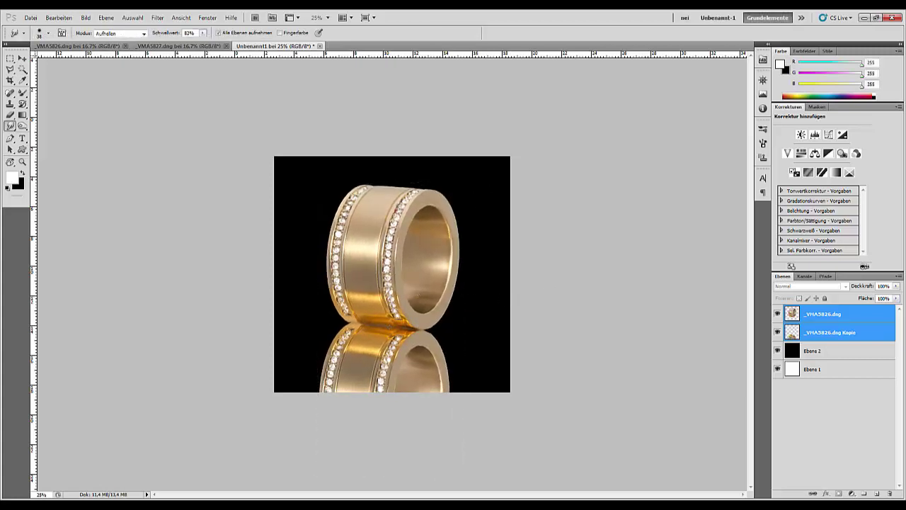
- Add a hide-all mask to the reflection layer and reveal the reflection near the ring's base with white-to-transparent radial gradients
click(832, 334)
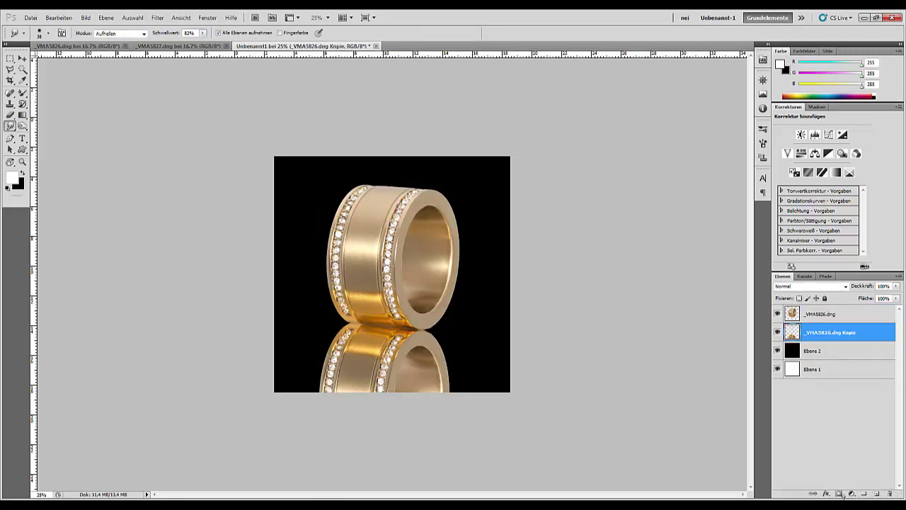
alt+click(839, 494)
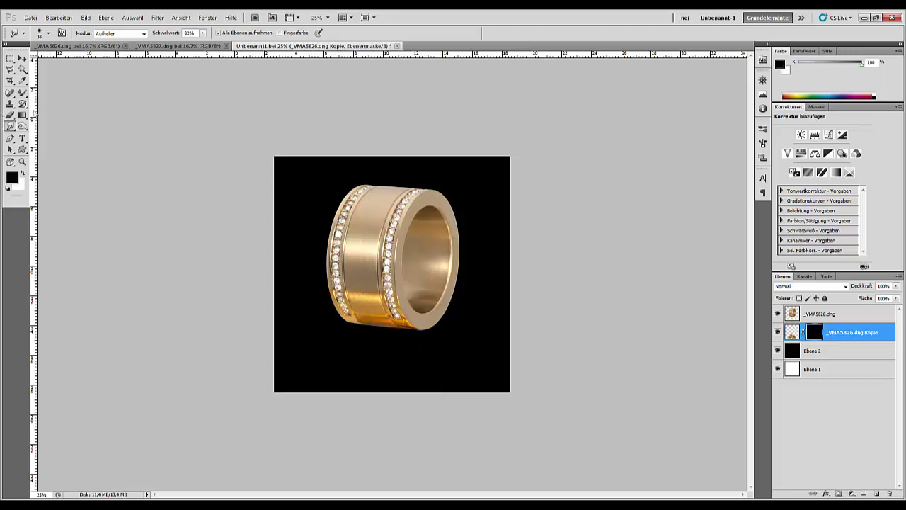
click(22, 115)
click(42, 115)
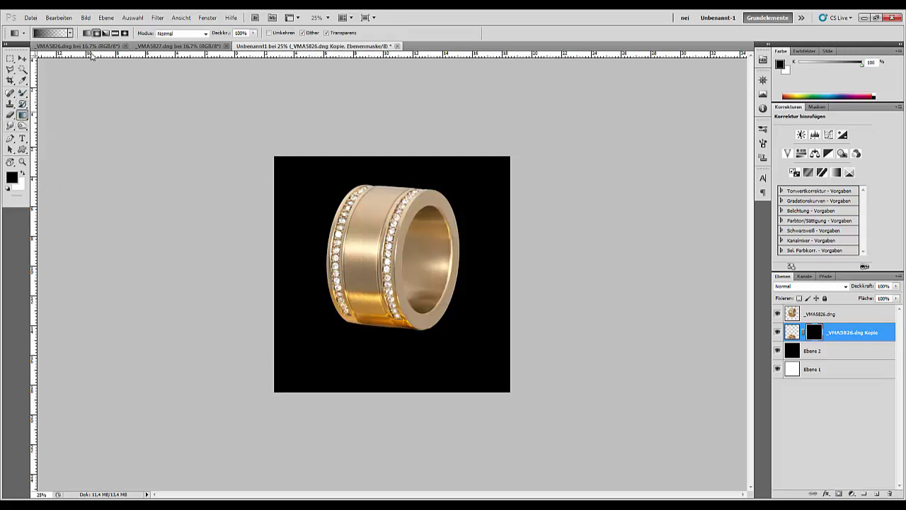
click(96, 33)
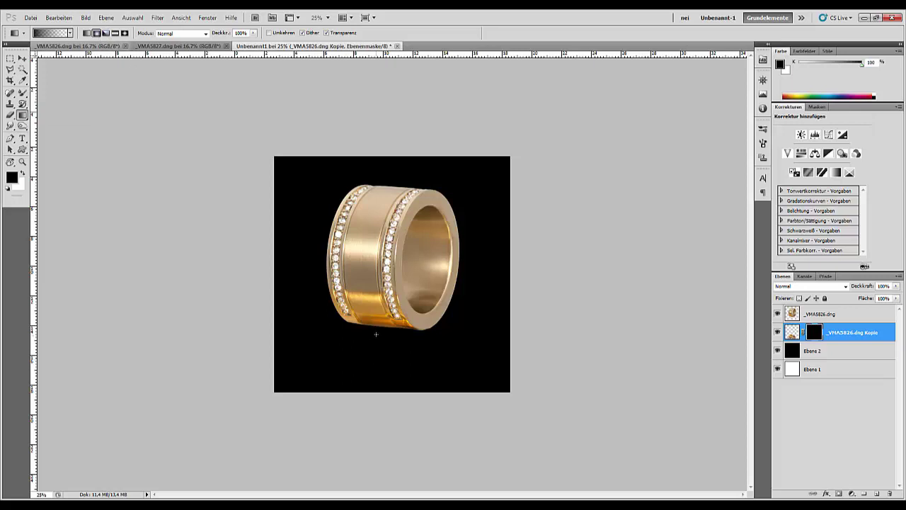
key(x)
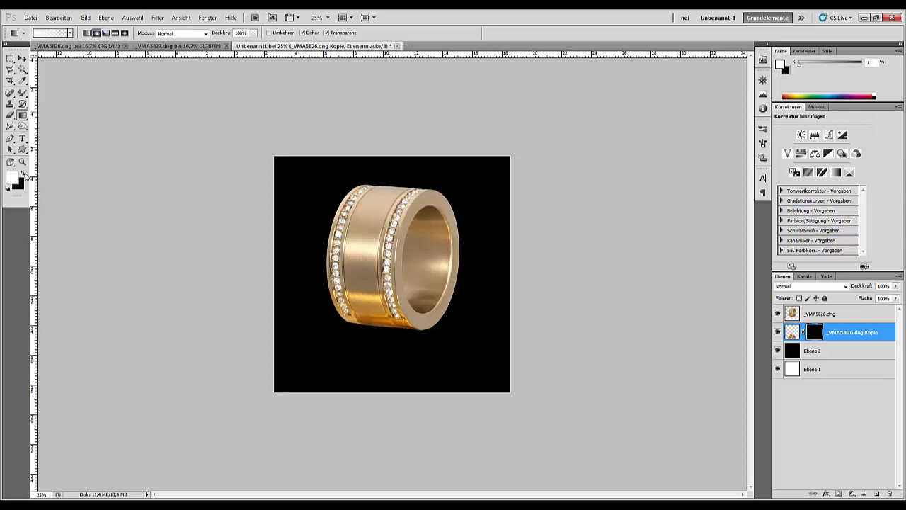
mouse_move(375, 326)
mouse_down()
mouse_move(372, 336)
mouse_move(444, 380)
mouse_up()
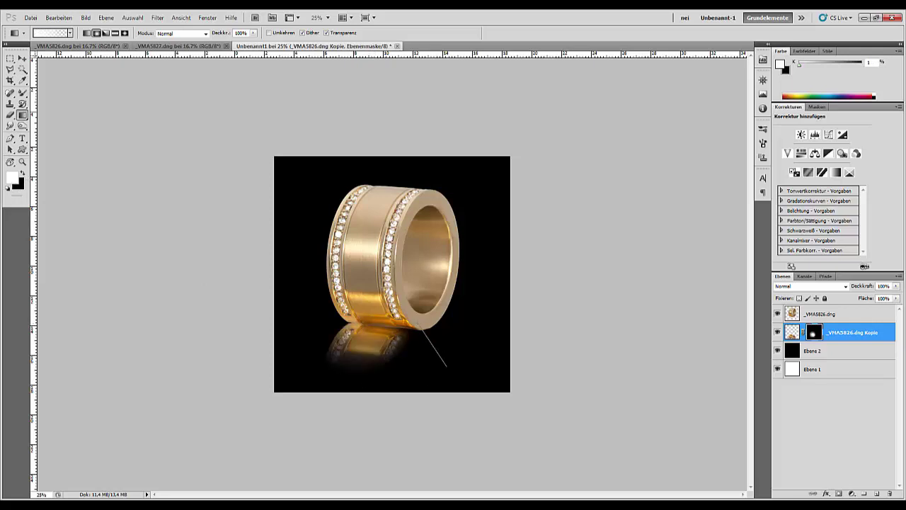
drag(427, 339, 466, 358)
drag(372, 303, 420, 381)
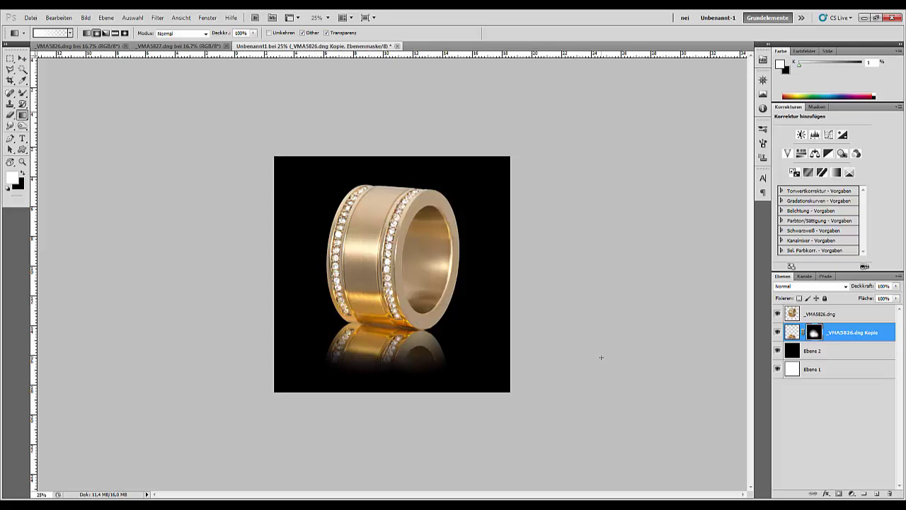
drag(369, 293, 421, 415)
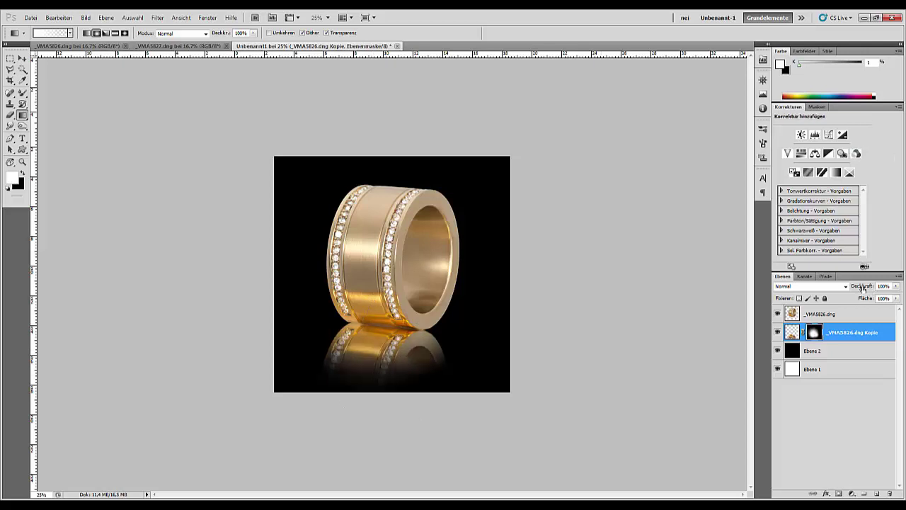
- Set the reflection layer's opacity to 59%, comparing it against the white and the black background
drag(863, 288, 841, 286)
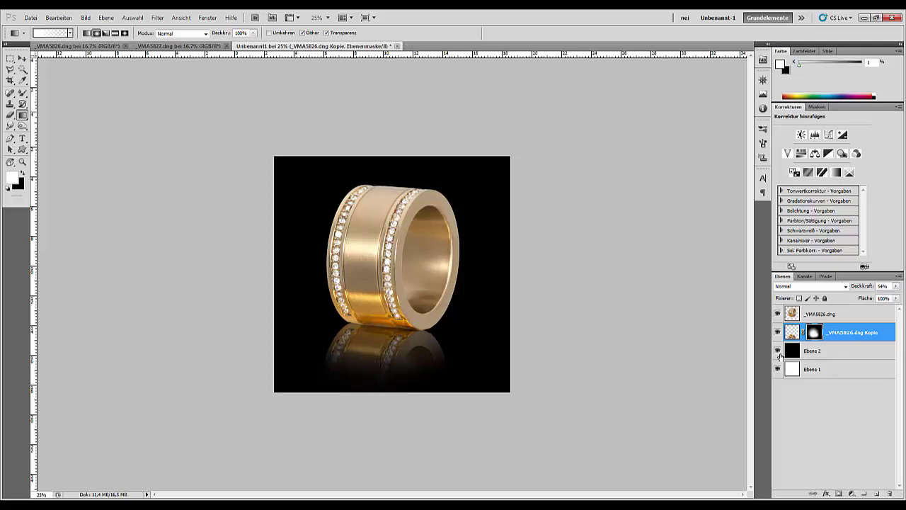
click(777, 351)
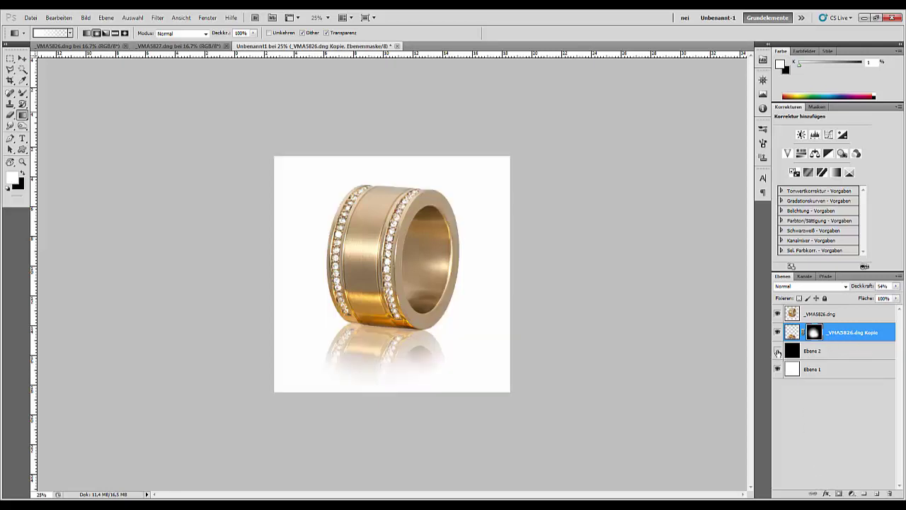
drag(859, 286, 861, 288)
click(777, 351)
click(778, 351)
click(777, 351)
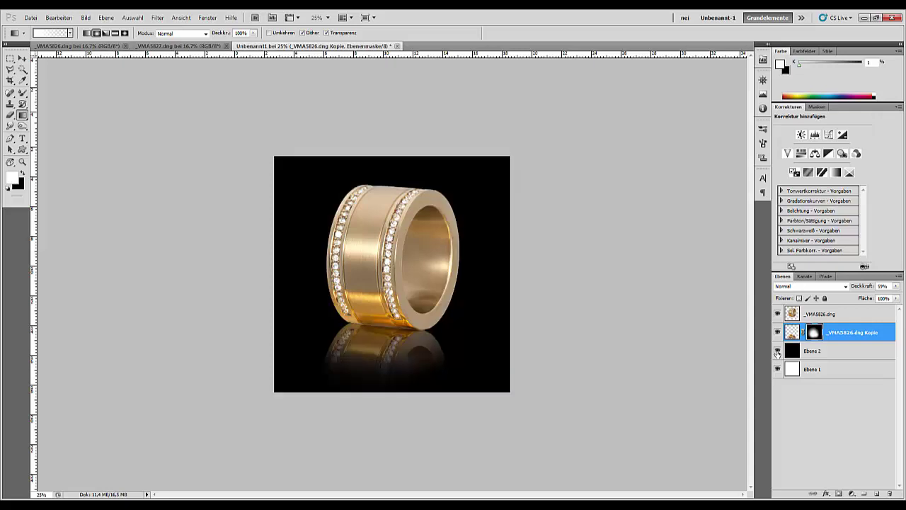
click(777, 351)
click(778, 352)
- Open the diamant Photoshop file from the Kunde folder
key(ctrl+plus)
key(ctrl+plus)
key(ctrl+plus)
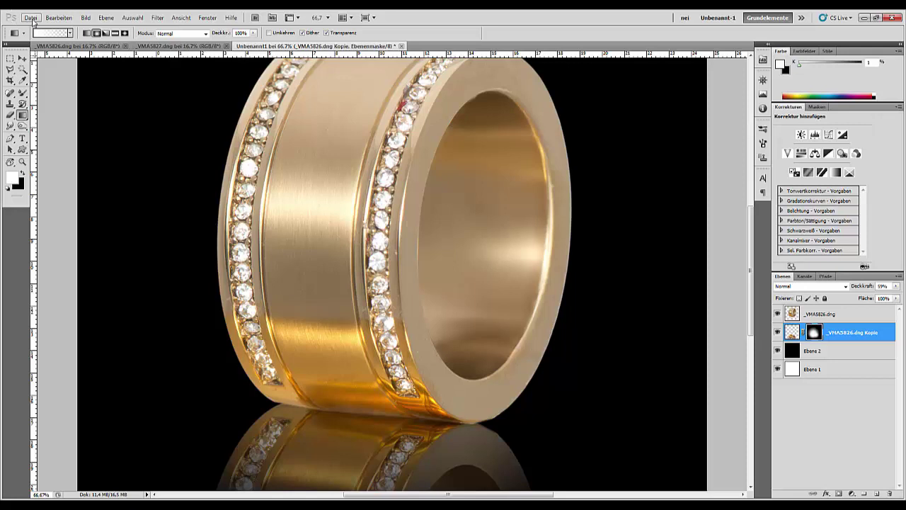
click(31, 18)
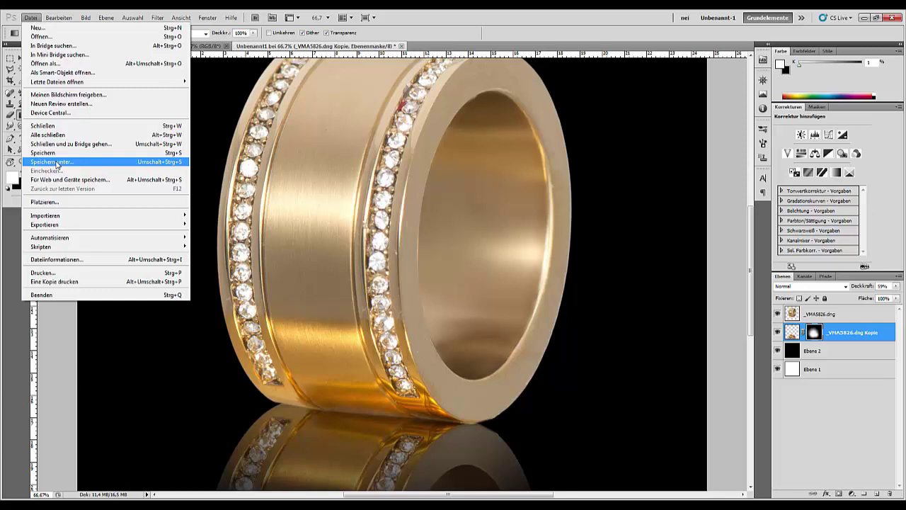
click(45, 36)
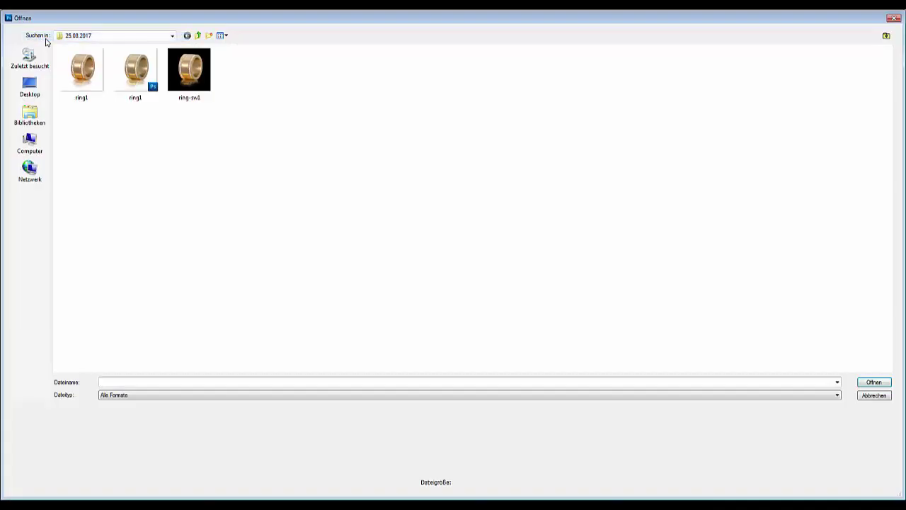
click(198, 35)
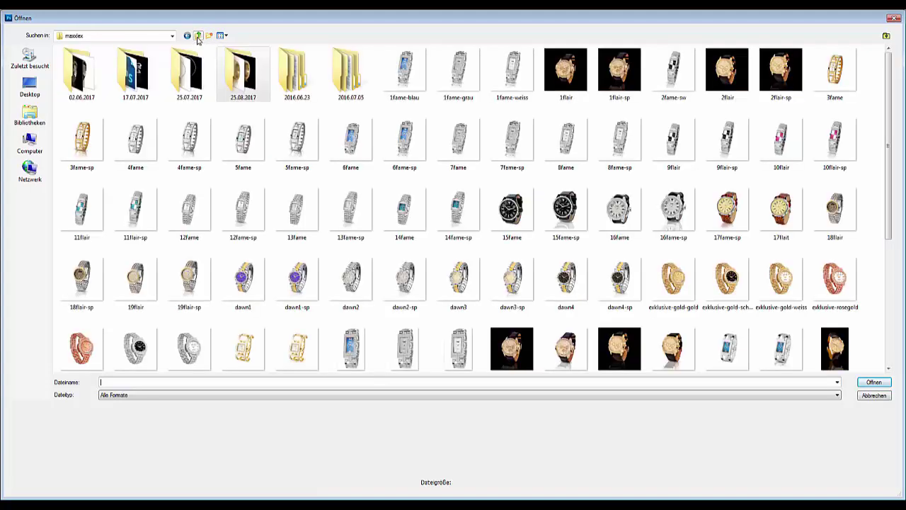
click(197, 35)
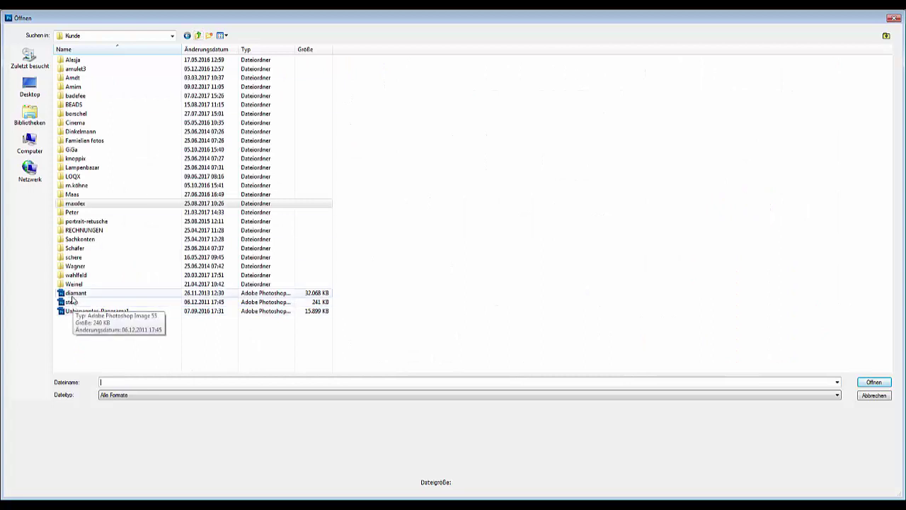
click(74, 293)
click(882, 397)
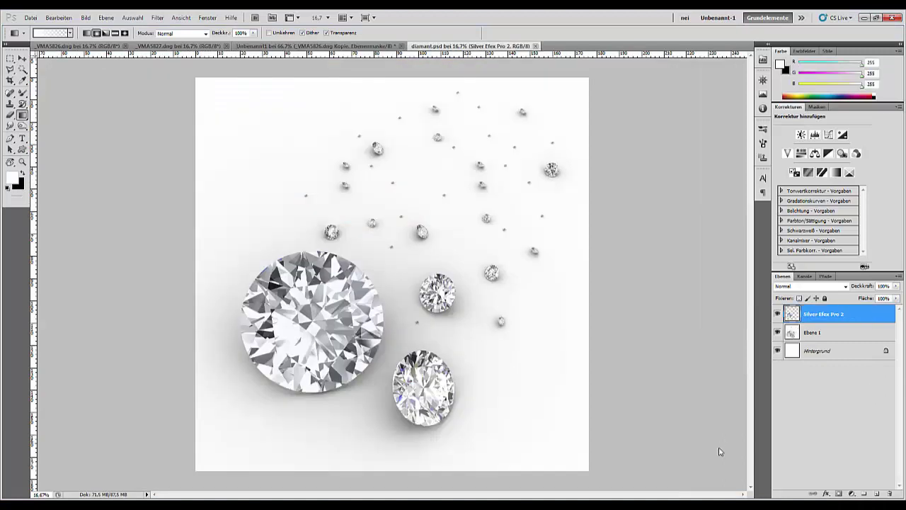
- Copy the large round diamond from the Silver Efex Pro 2 layer into the ring document and place it as the top layer
ctrl+click(790, 317)
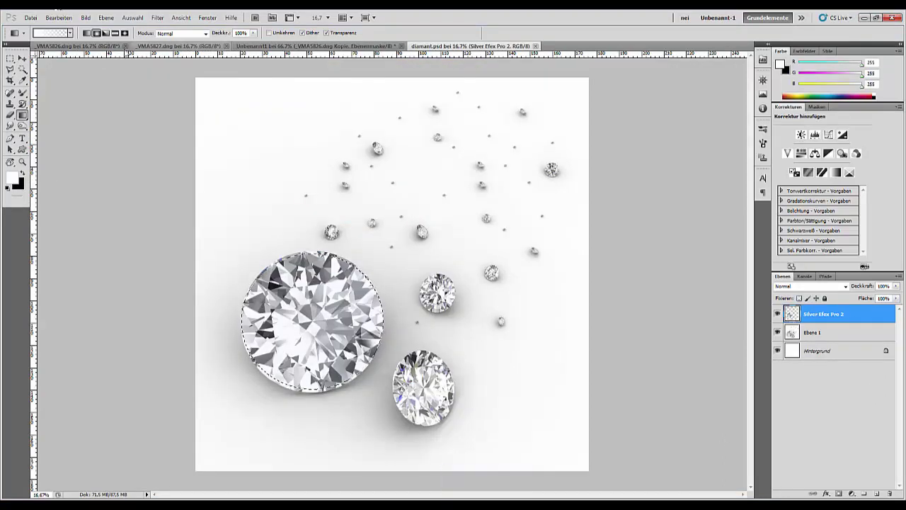
click(95, 47)
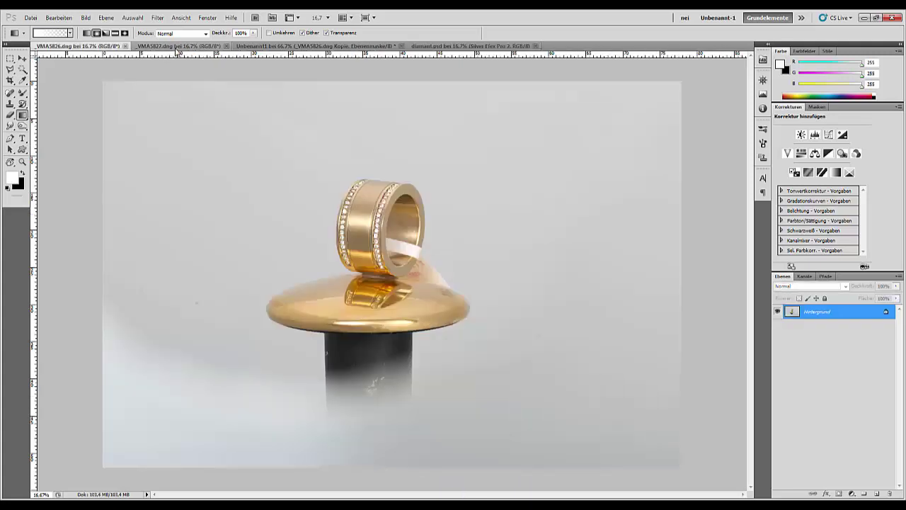
click(177, 46)
click(258, 47)
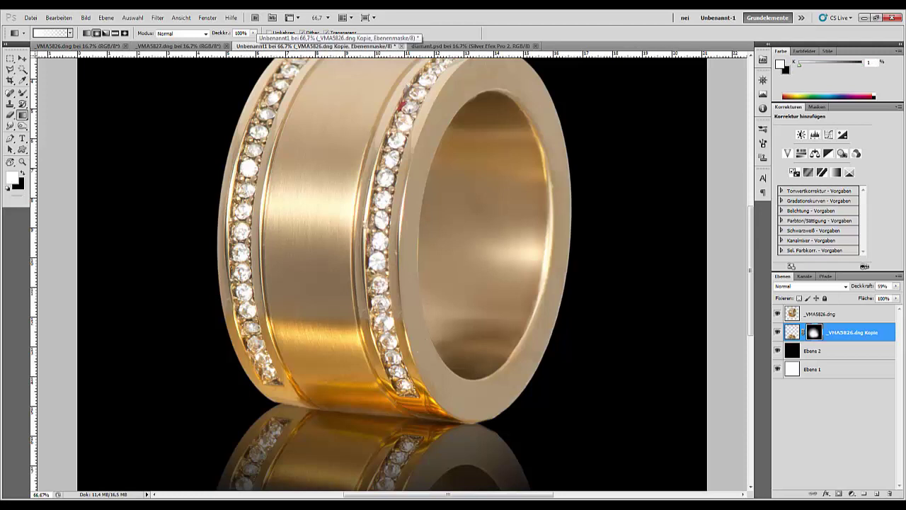
key(ctrl+v)
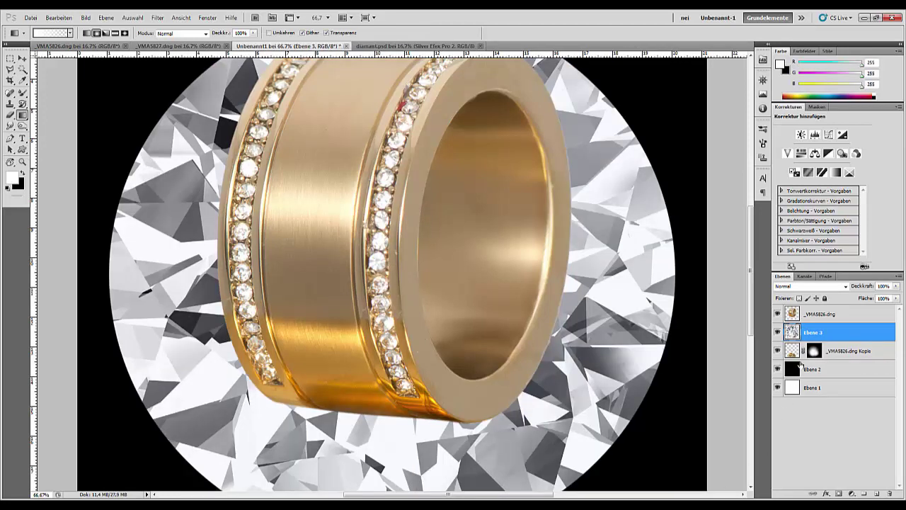
drag(819, 333, 816, 312)
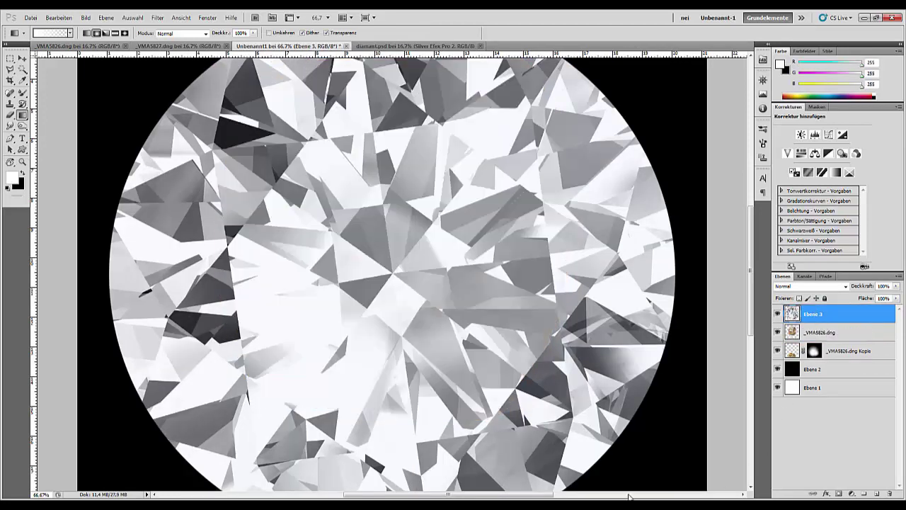
key(ctrl+t)
drag(634, 67, 595, 166)
drag(633, 93, 394, 320)
drag(243, 453, 352, 232)
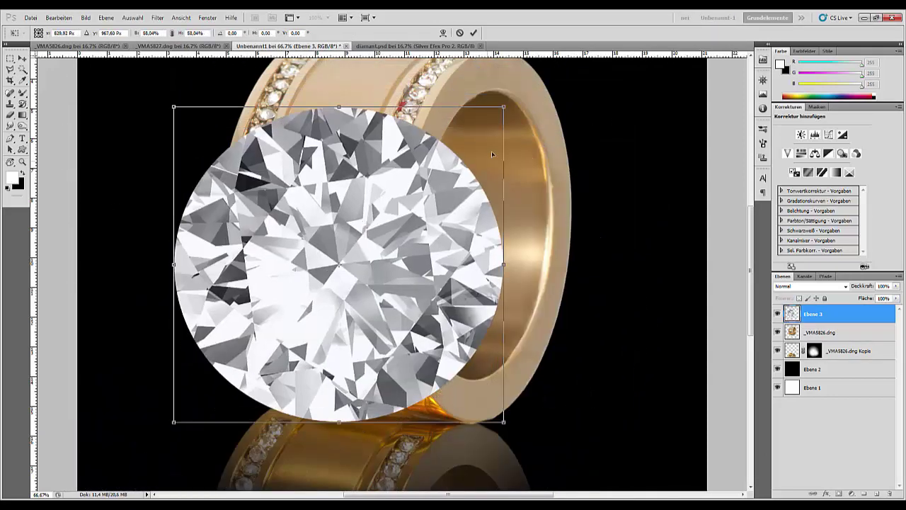
drag(487, 118, 180, 417)
key(Return)
key(g)
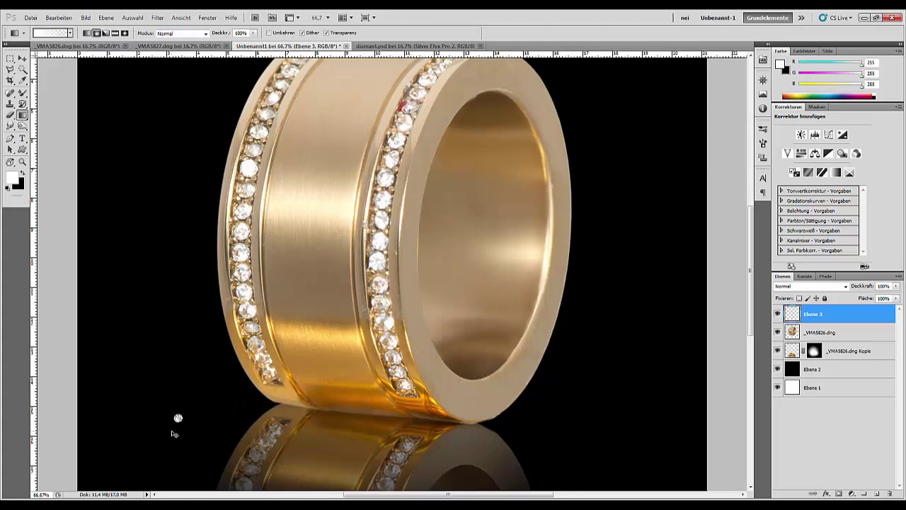
key(ctrl+z)
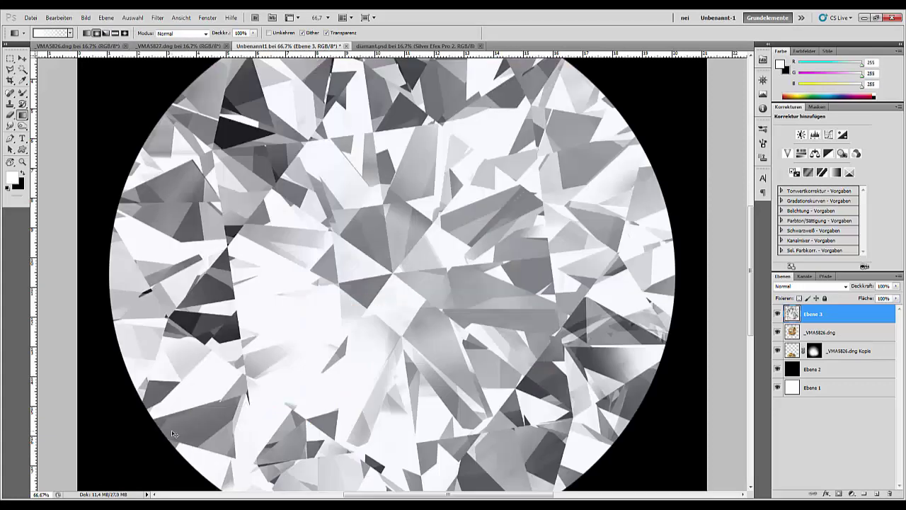
key(ctrl+z)
key(ctrl+z)
- Scale the pasted diamond to 3.18% and place it over the lowest stone of the ring's outer left stone row
key(ctrl+t)
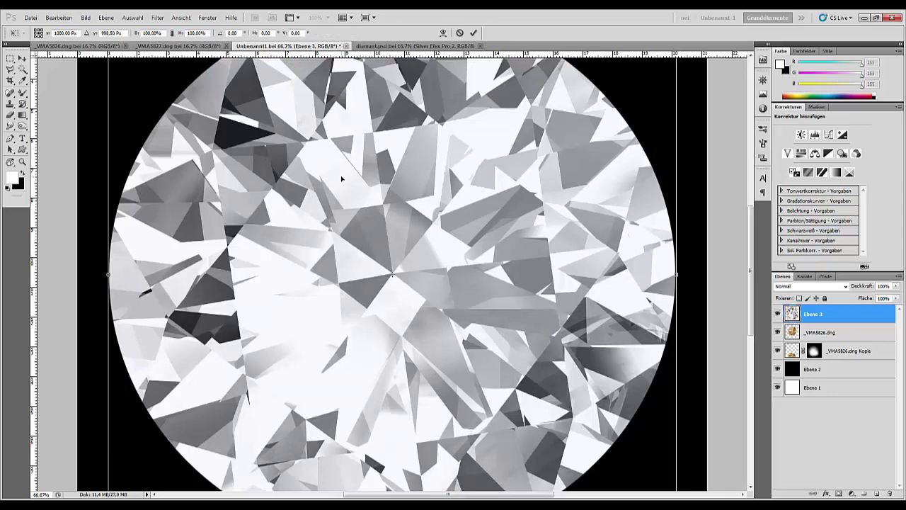
drag(347, 198, 338, 275)
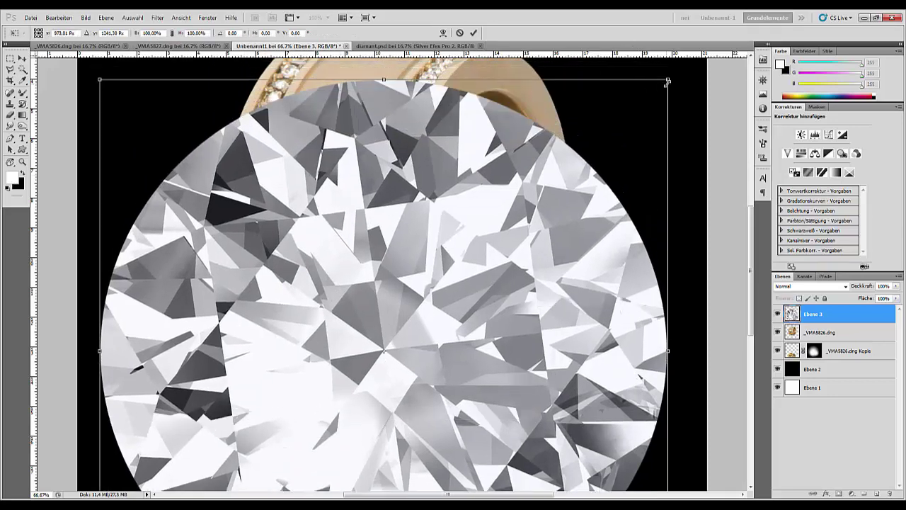
drag(666, 81, 331, 399)
drag(270, 430, 429, 199)
drag(488, 168, 279, 372)
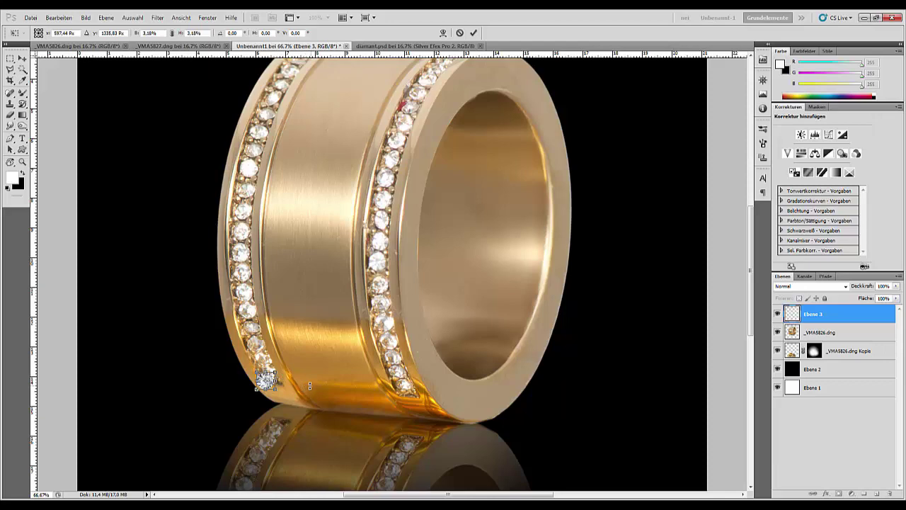
key(Return)
key(g)
key(ctrl+plus)
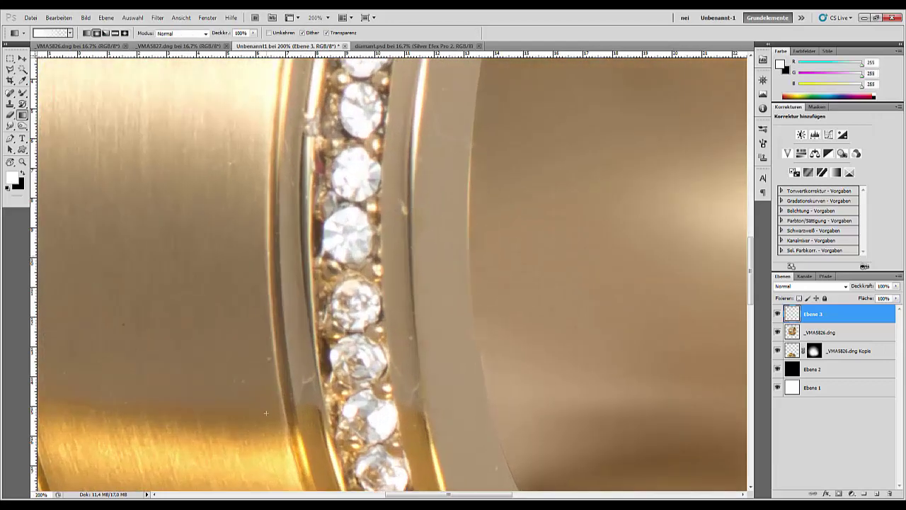
drag(163, 367, 253, 217)
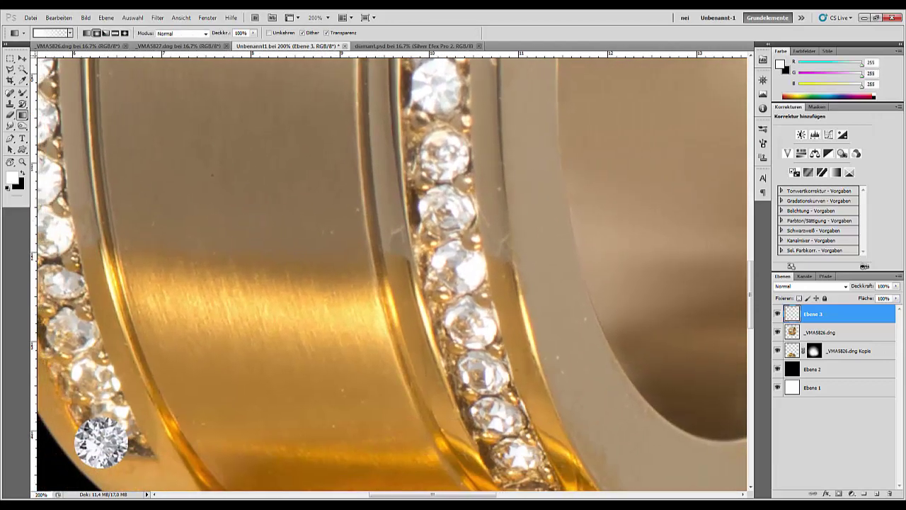